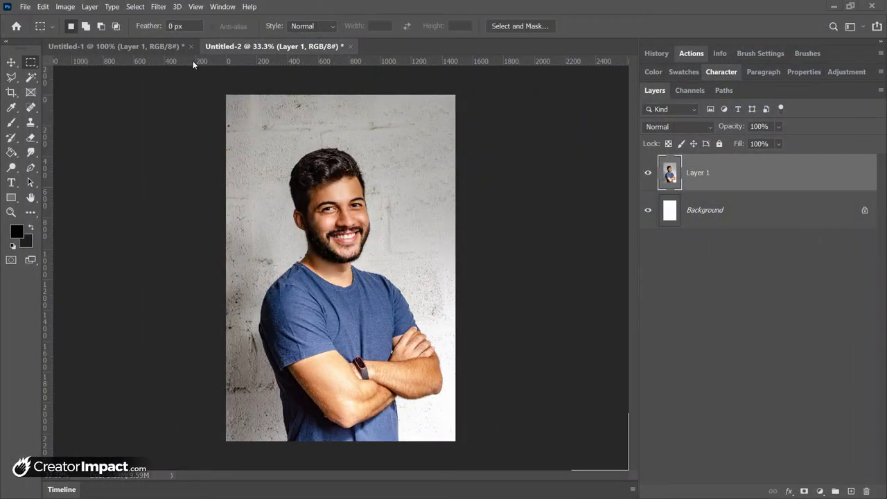
Crop the Instagram logo document to a tight square around the icon
left_click(85, 45)
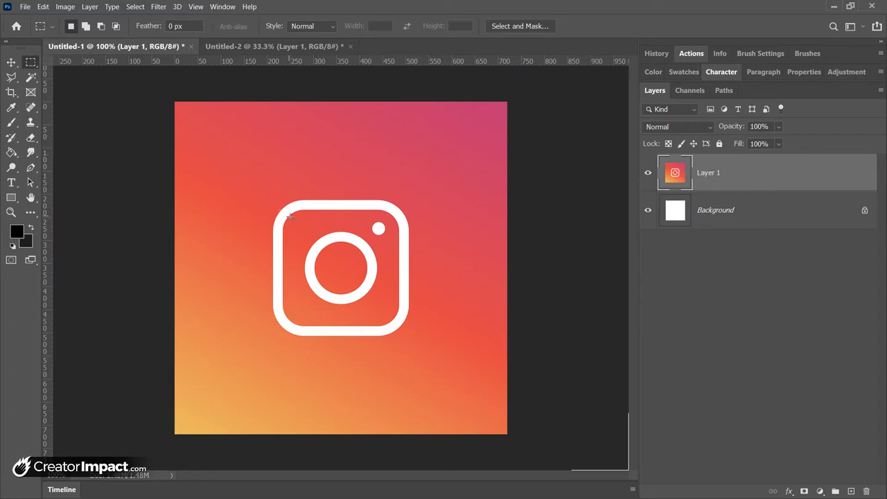
left_click_drag(266, 193, 421, 347)
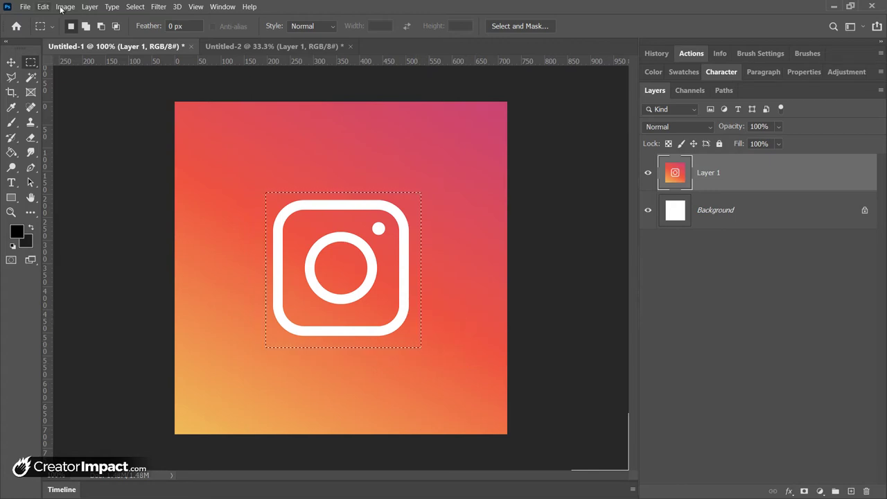
left_click(61, 9)
left_click(87, 122)
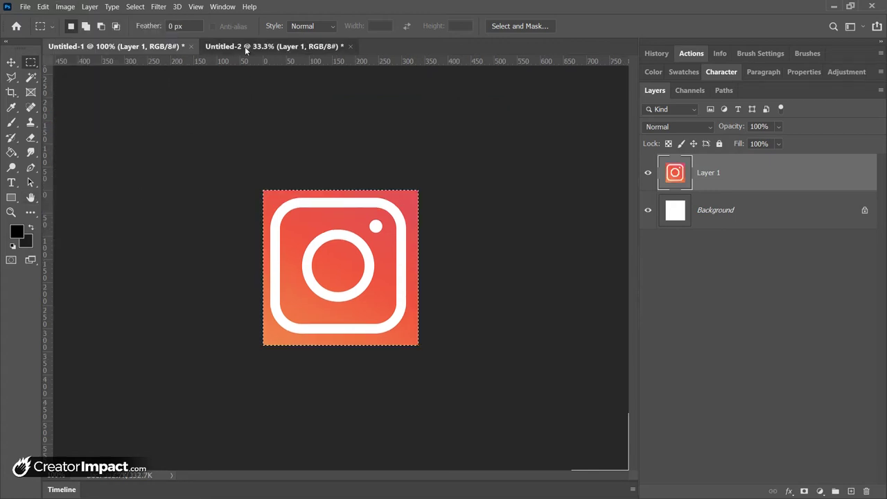
Crop the portrait to a square around the man's head and shoulders
left_click(246, 47)
left_click_drag(253, 131, 419, 317)
left_click_drag(380, 223, 380, 233)
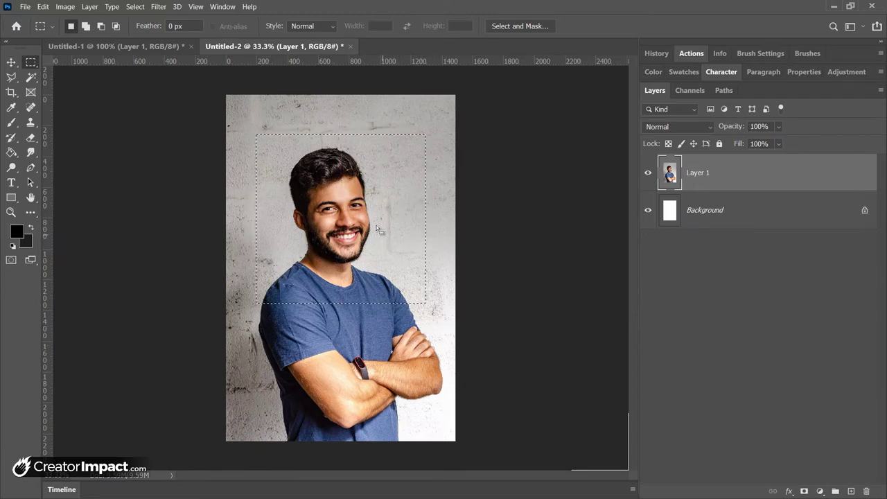
left_click(66, 6)
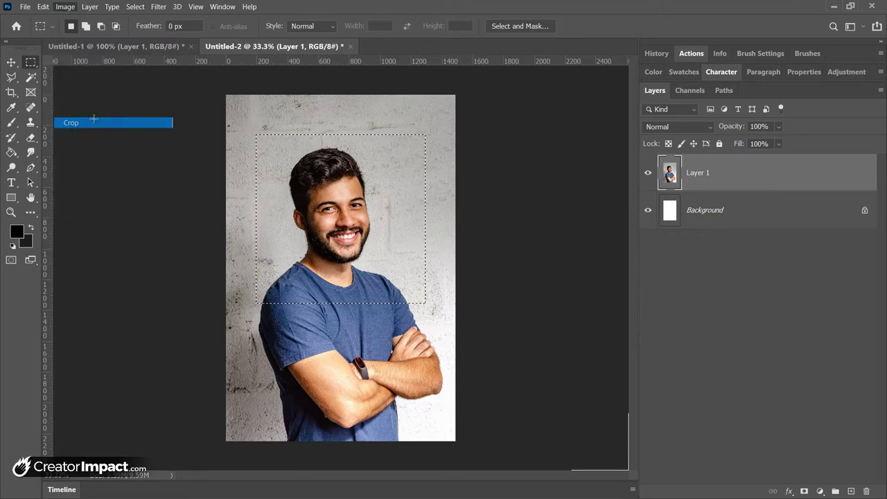
left_click(83, 122)
key("y")
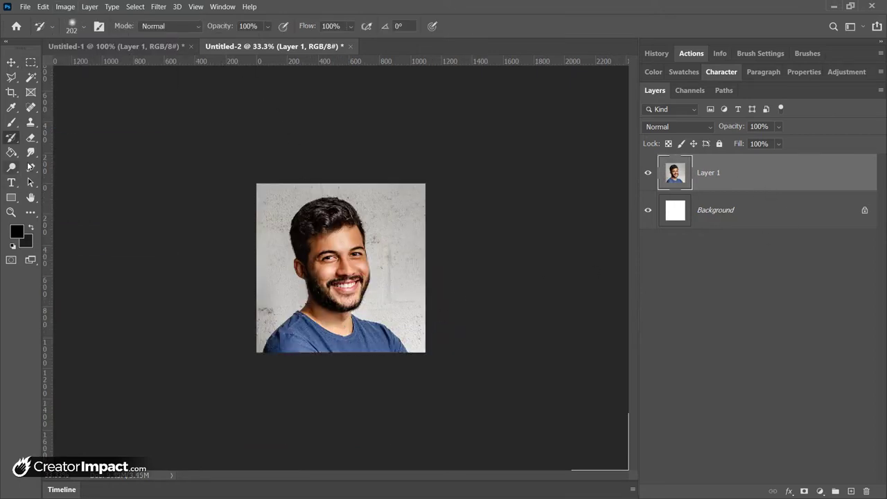
Add 'MY NAME BILL' text on the shirt and scale it wider across the bottom
key("t")
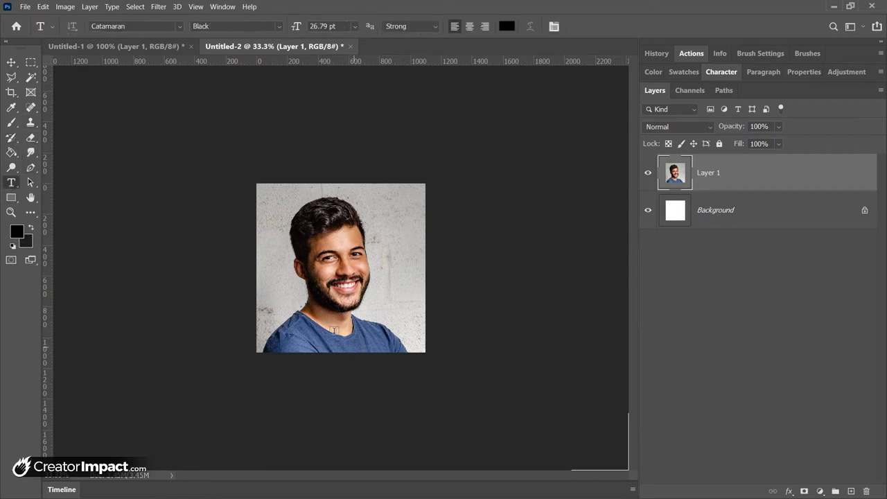
left_click(333, 332)
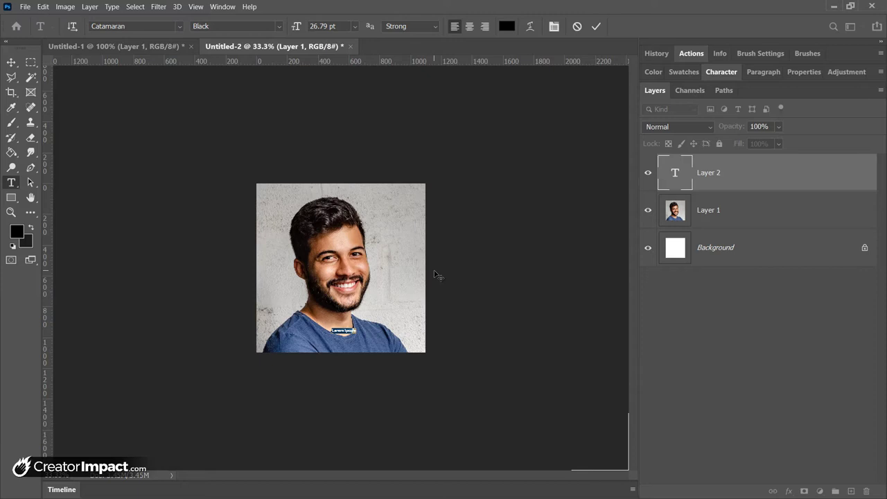
key("BackSpace")
key("ctrl+Return")
key("ctrl+t")
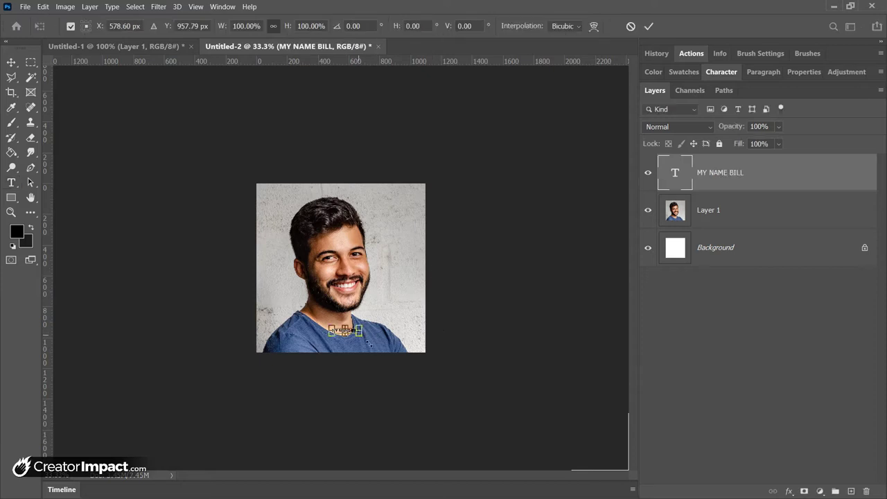
left_click_drag(358, 335, 426, 345)
left_click_drag(331, 329, 311, 288)
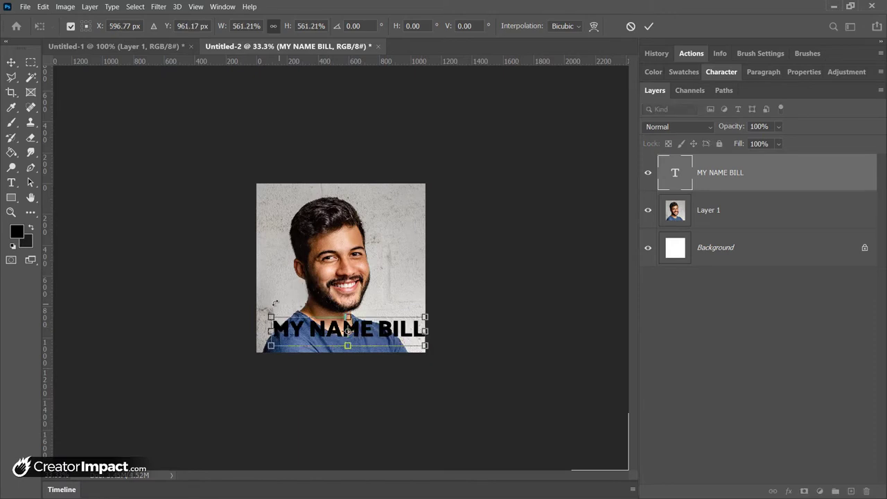
key("Return")
left_click_drag(381, 338, 372, 347)
Set the text colour to white (ffffff)
left_click(507, 27)
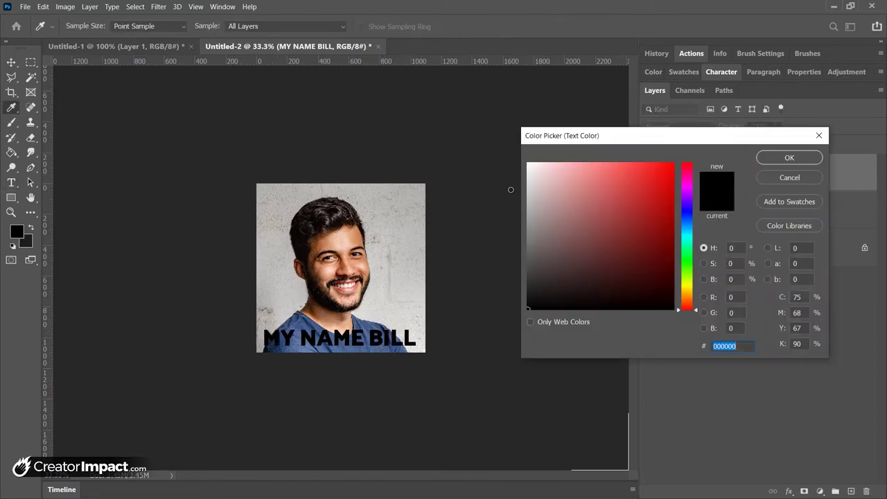
type("ffffff")
left_click(789, 156)
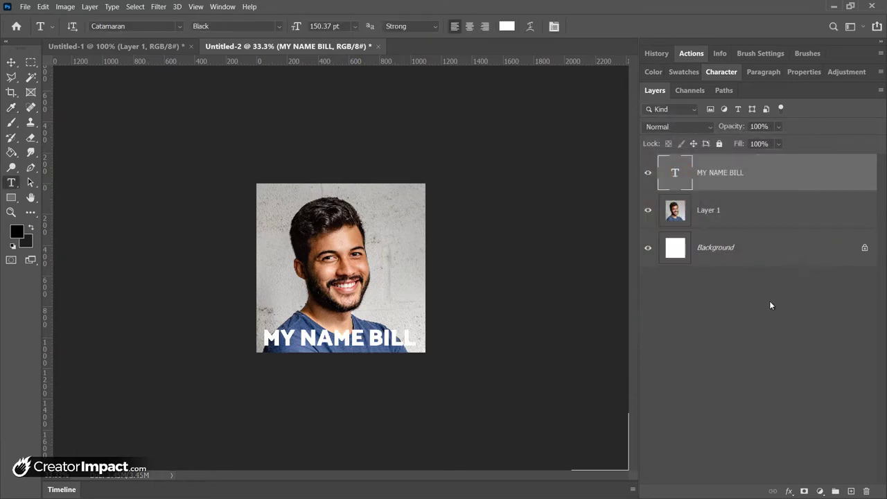
Add a drop shadow to the text layer with 86% opacity and 11 px distance
right_click(732, 170)
left_click(752, 20)
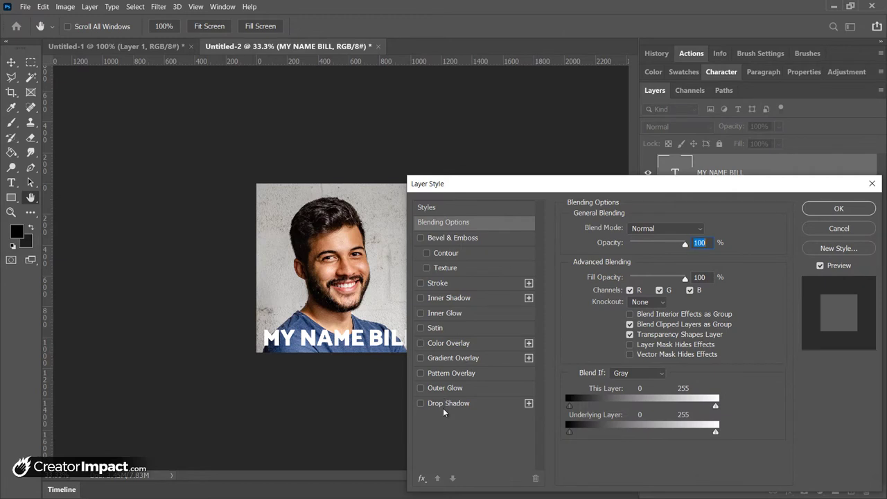
left_click(443, 404)
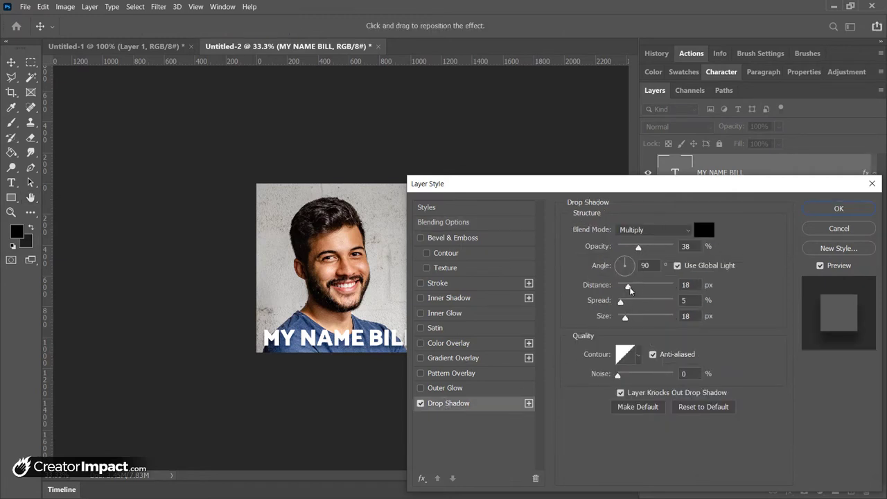
left_click_drag(638, 247, 666, 247)
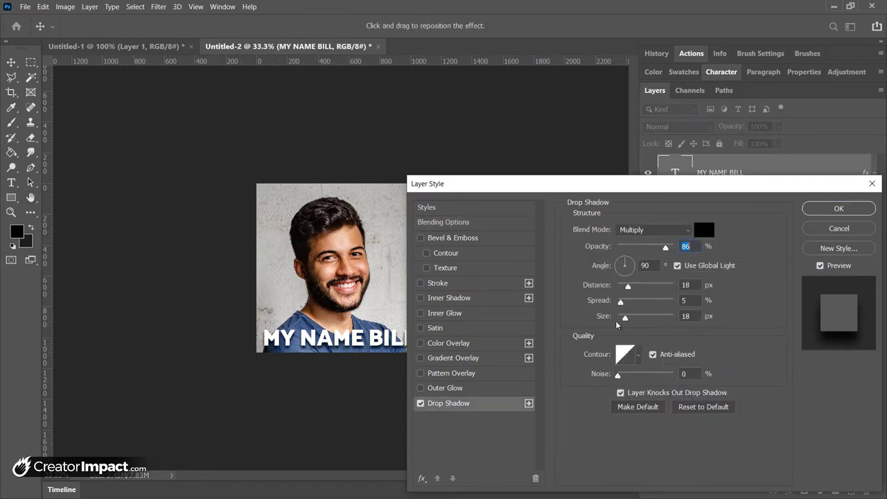
left_click_drag(627, 287, 635, 287)
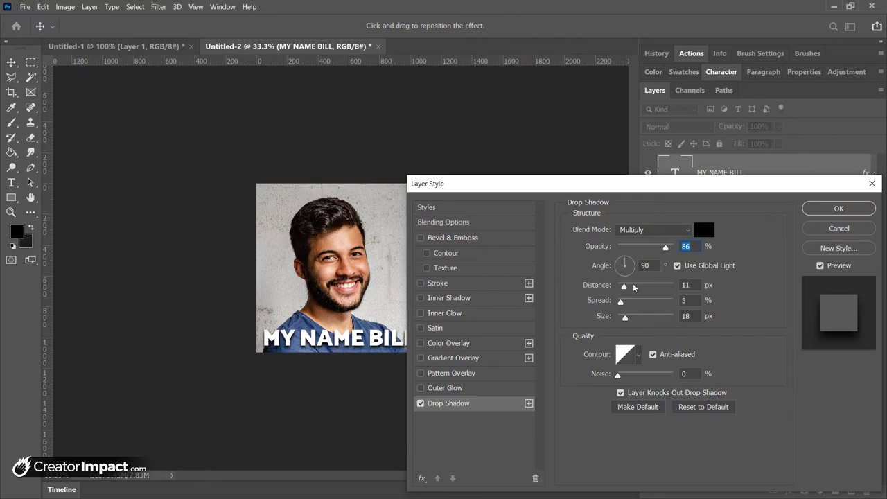
left_click(846, 207)
Fill a strip behind the text with black on a new layer
key("z")
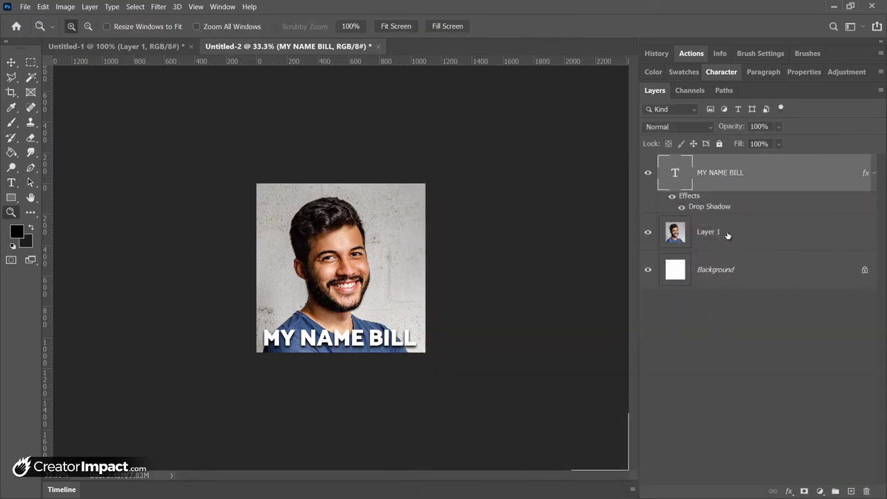
left_click(728, 236)
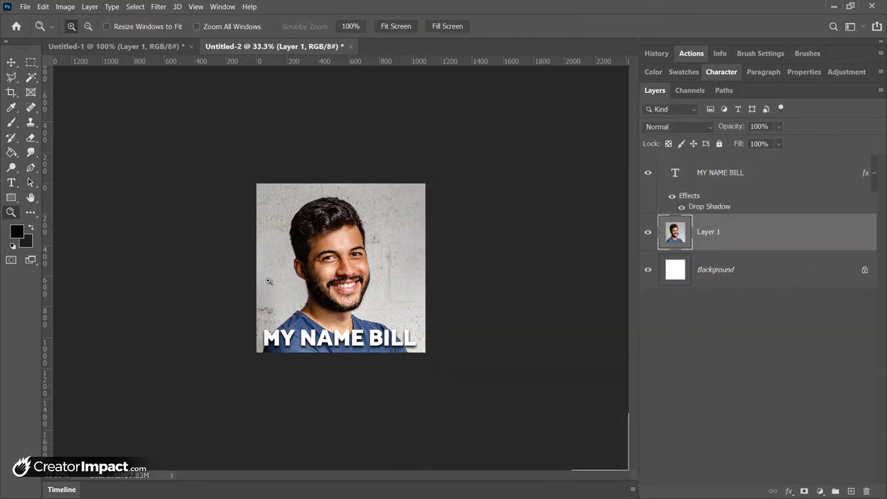
left_click(31, 62)
left_click_drag(244, 371, 499, 324)
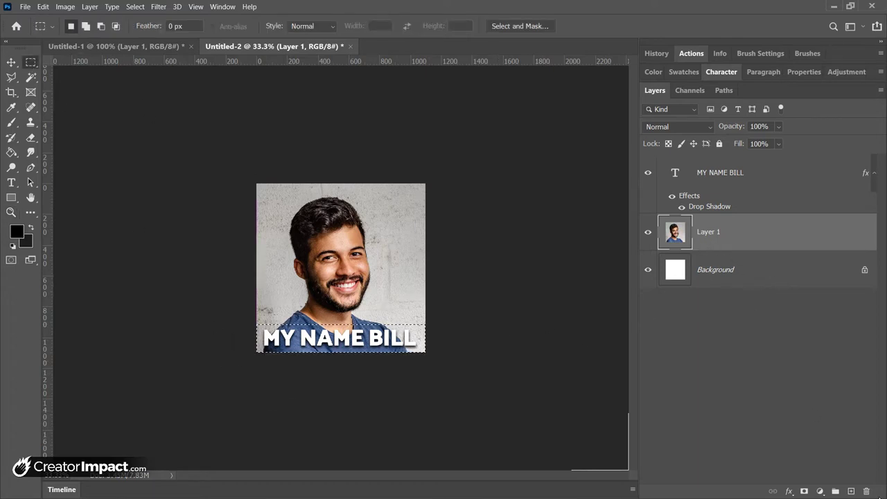
key("ctrl+shift+alt+n")
left_click(11, 152)
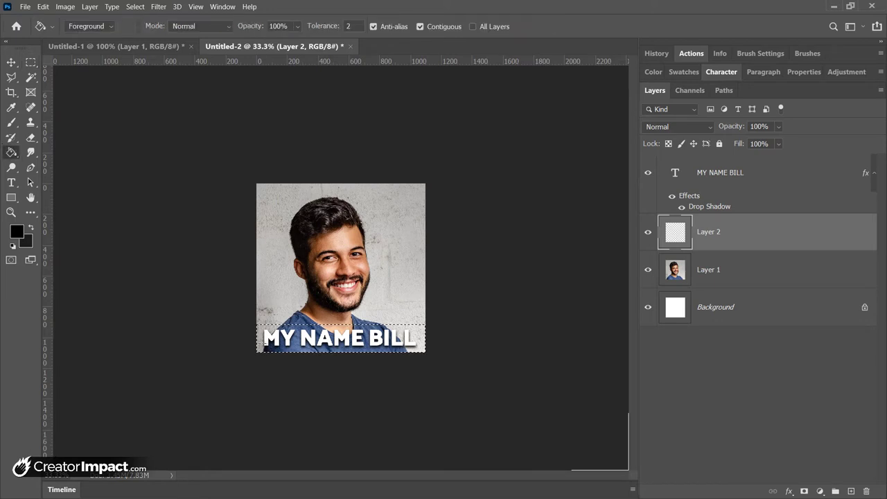
left_click(412, 342)
key("ctrl+d")
Reposition the portrait photo within the square and briefly adjust its fill
left_click(721, 273)
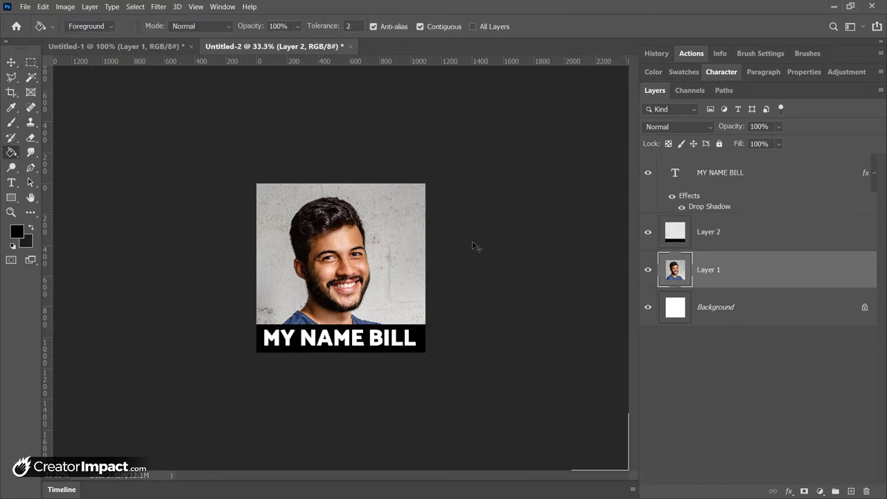
left_click_drag(418, 240, 358, 235)
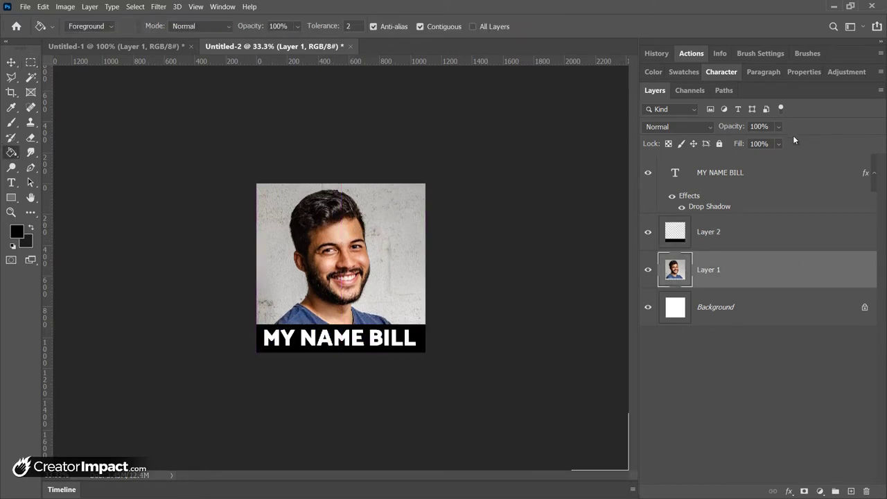
left_click_drag(774, 158, 798, 158)
In the Instagram logo document, clear the square selection and choose the Elliptical Marquee tool
left_click(117, 45)
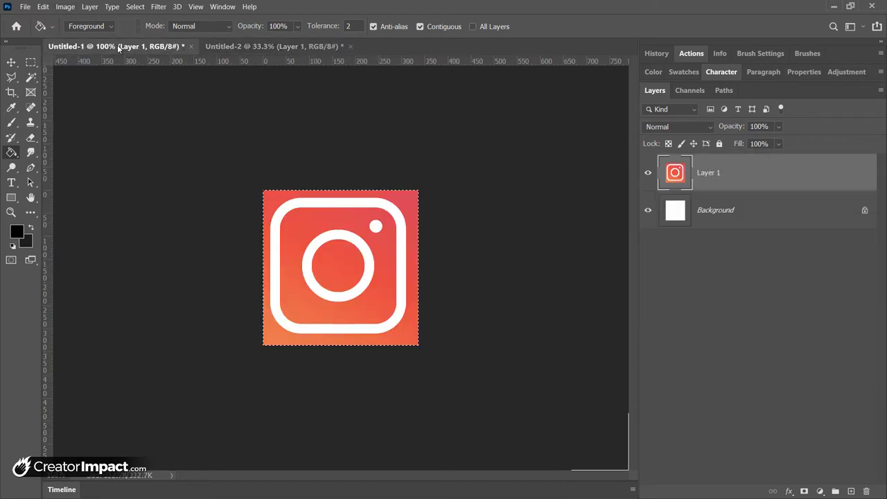
key("ctrl+d")
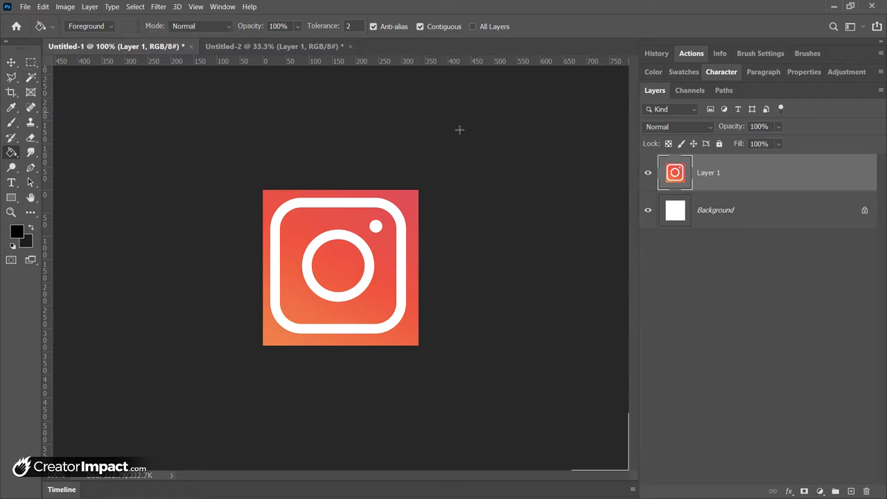
left_click(33, 61)
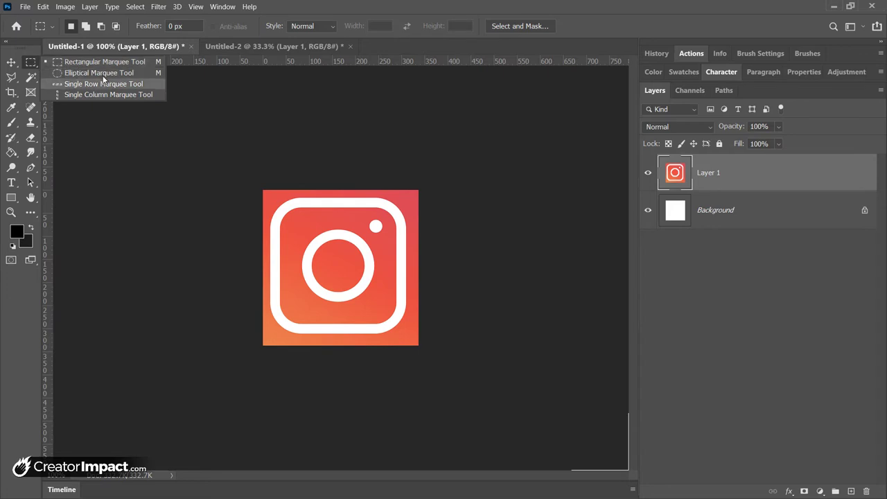
left_click(31, 62)
left_click(31, 62)
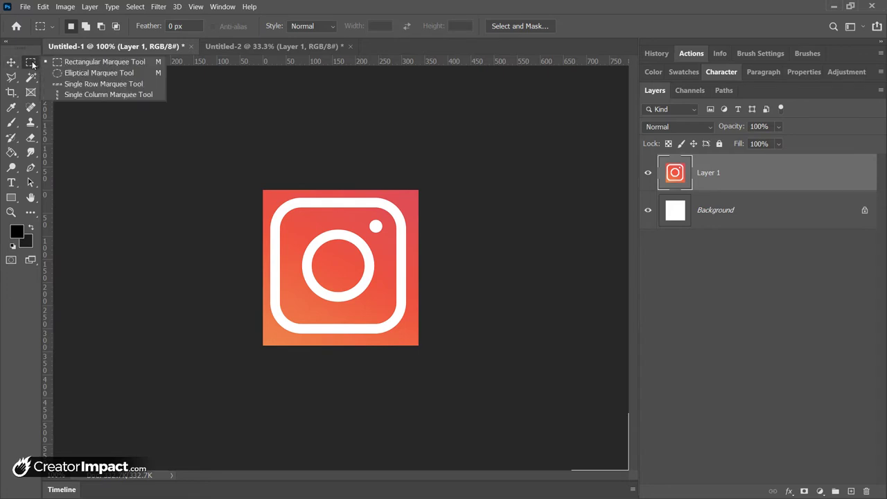
left_click(92, 73)
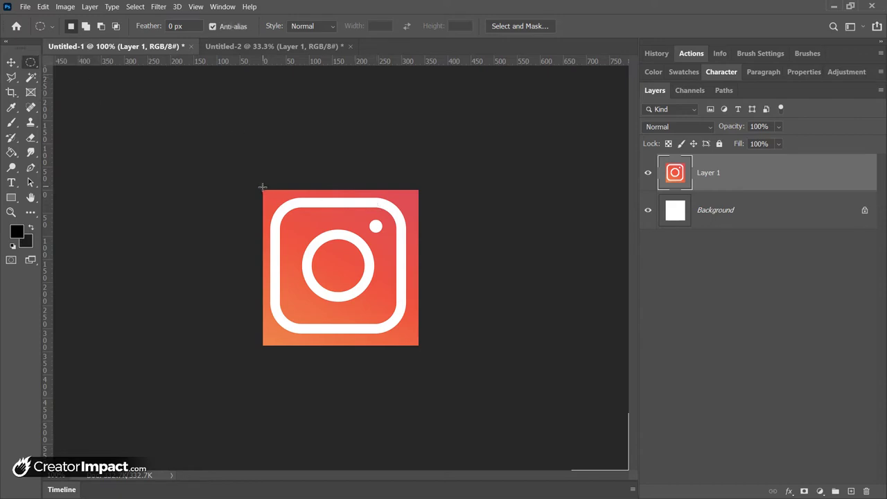
Draw a circle over the logo and invert the selection to its corners
left_click_drag(270, 197, 419, 345)
left_click(136, 7)
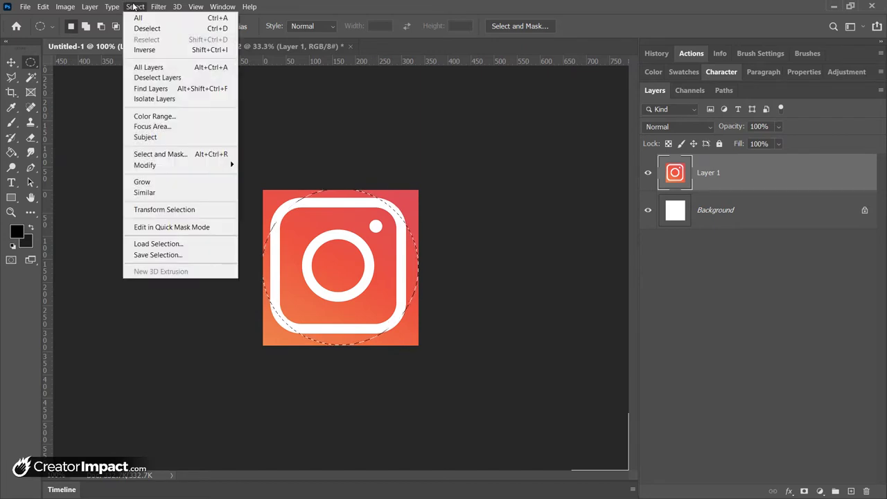
left_click(153, 50)
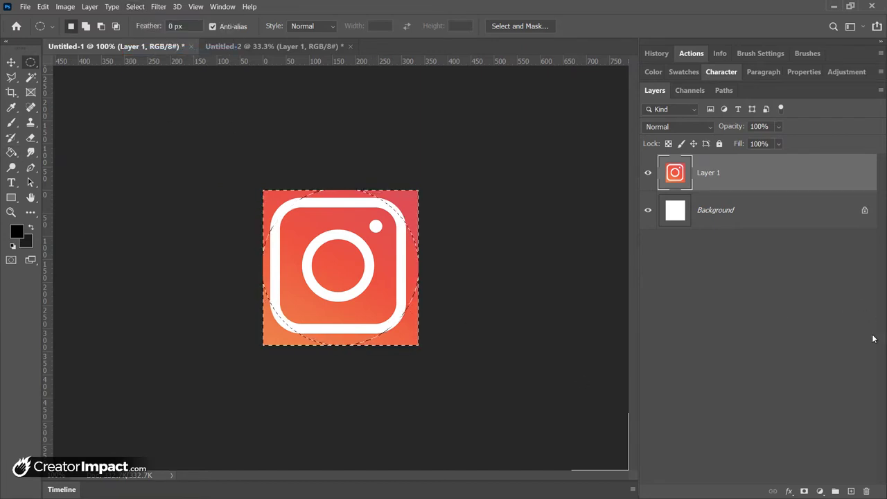
Fill the corners on a new layer above the logo, undo the black fill, and deselect
left_click(851, 491)
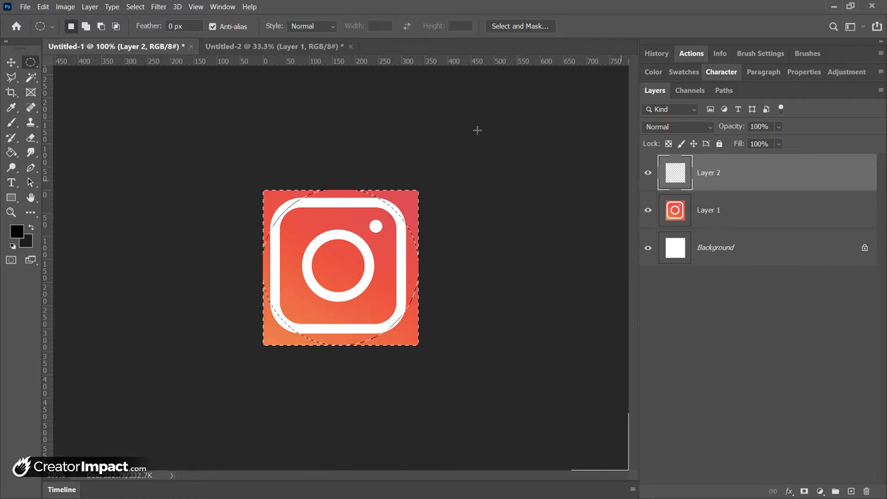
left_click(11, 152)
left_click(290, 200)
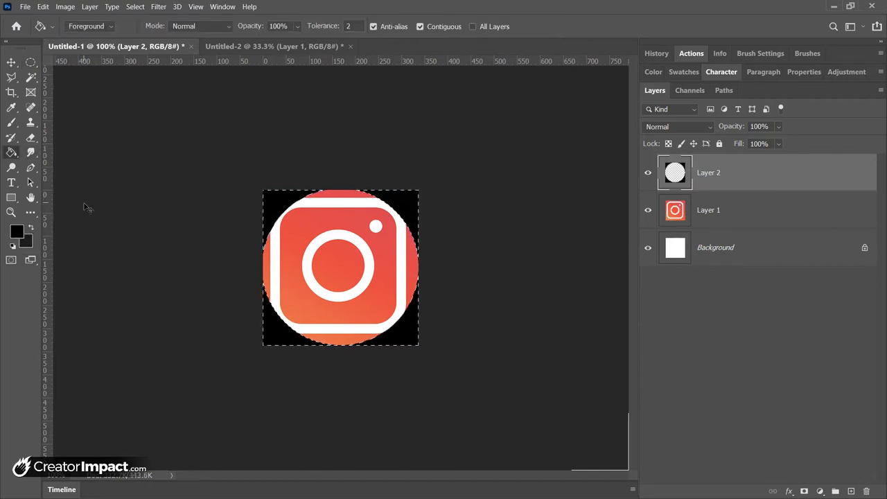
key("ctrl+z")
key("ctrl+d")
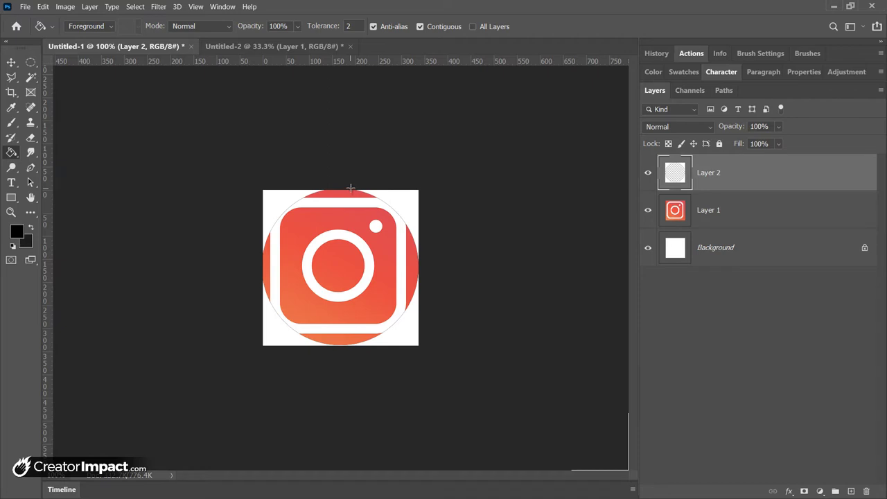
In the portrait, select the corners outside a circle on a new layer above the text
left_click(299, 46)
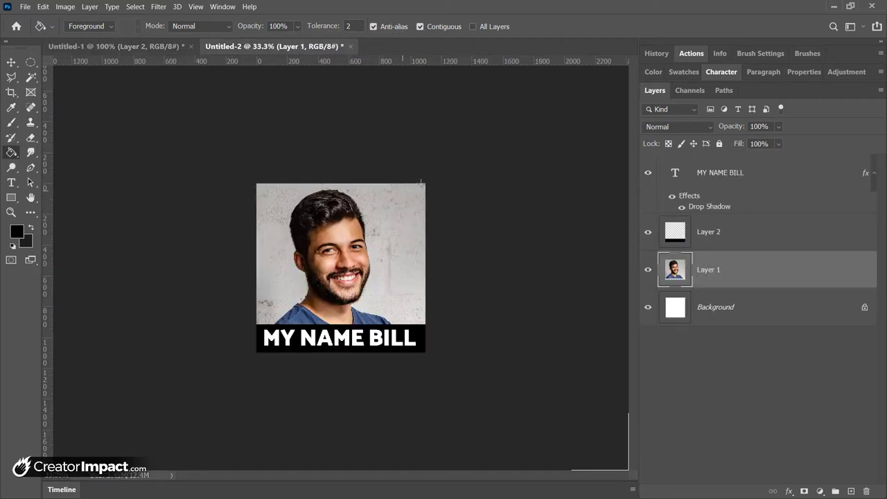
key("m")
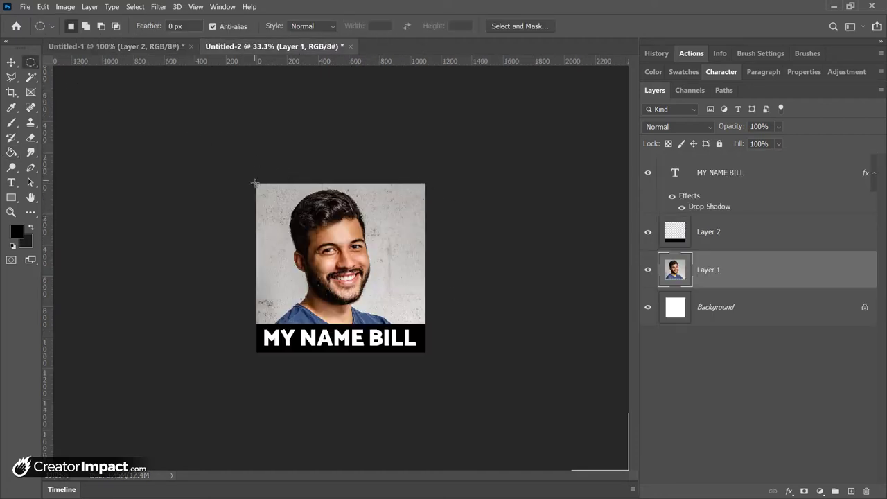
left_click_drag(256, 184, 428, 350)
left_click(762, 173)
left_click(851, 492)
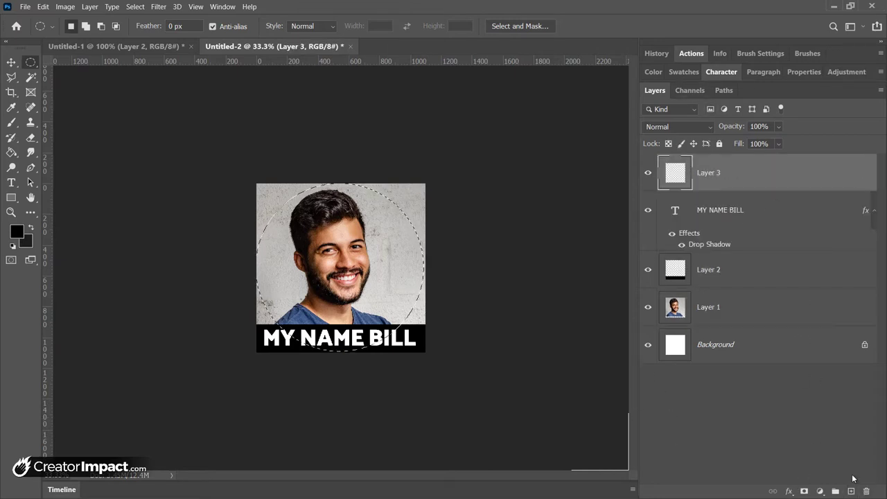
key("ctrl+shift+i")
Fill the corners outside the circle with white and deselect
left_click(12, 152)
left_click(12, 247)
left_click(31, 227)
left_click(272, 203)
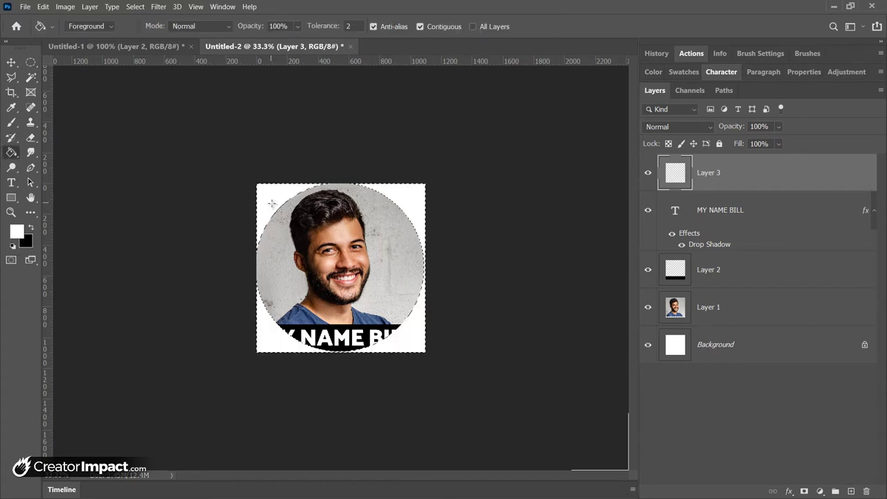
key("ctrl+d")
Undo the portrait's circle, text and crop edits
key("ctrl+z")
key("ctrl+z")
key("ctrl+z")
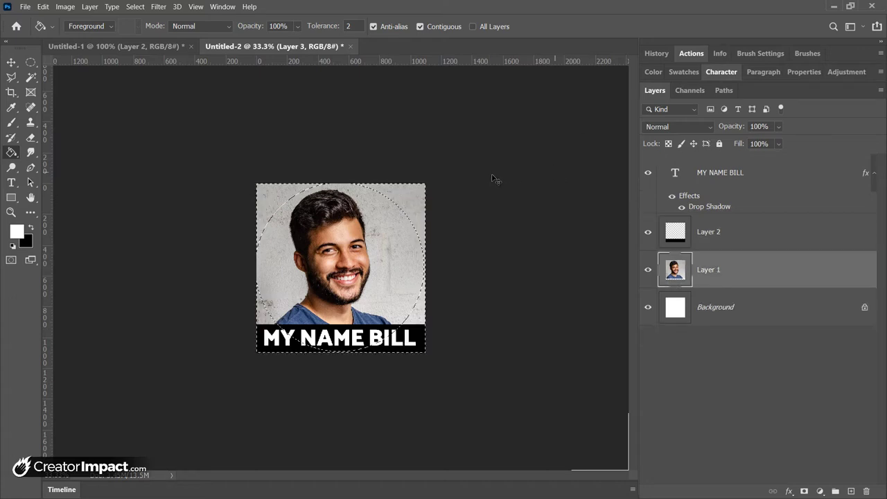
key("ctrl+z")
key("ctrl+z")
key("ctrl+z")
key("ctrl+z")
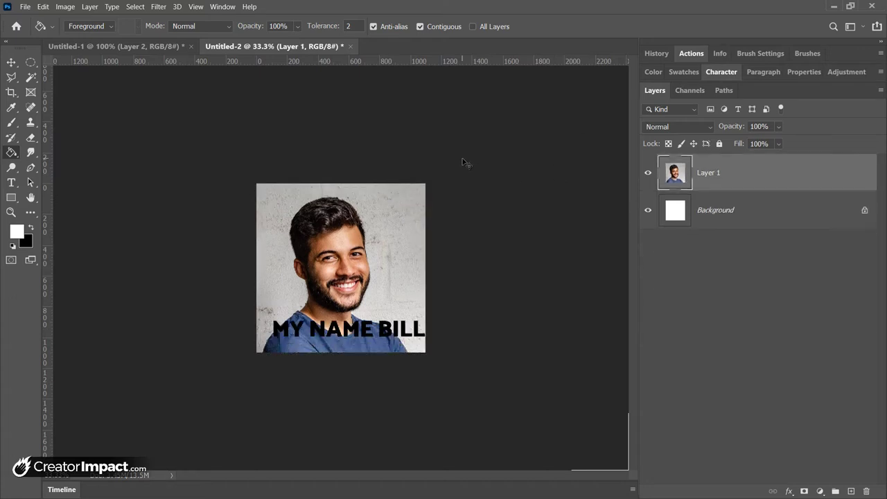
key("ctrl+z")
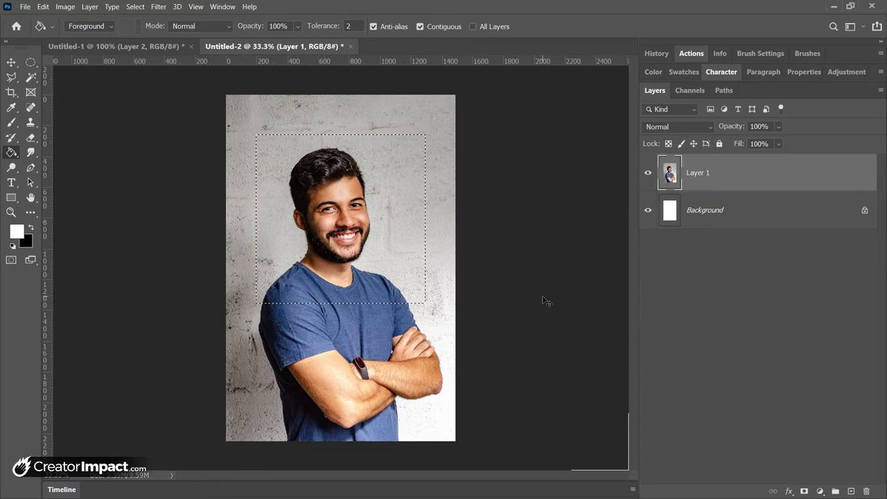
key("ctrl+z")
Undo the Instagram document back to its original gradient logo layer
left_click(147, 46)
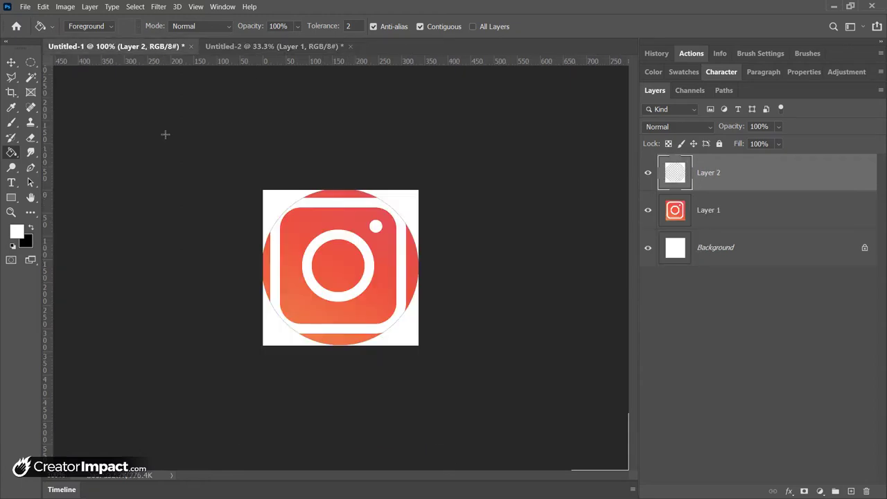
key("ctrl+z")
key("ctrl+z")
key("ctrl+z")
key("ctrl+z")
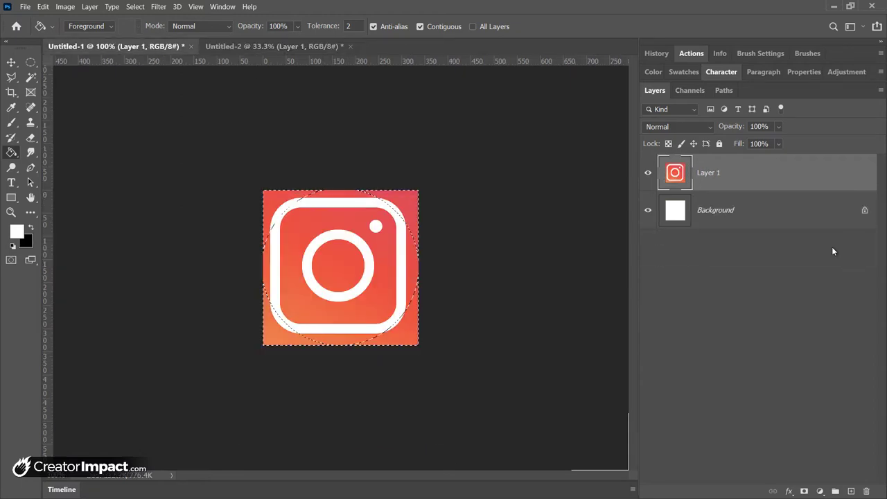
key("ctrl+shift+z")
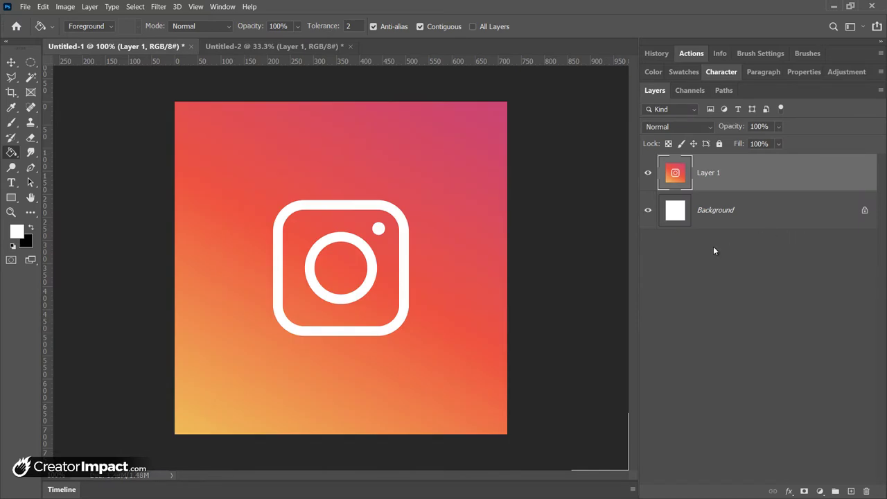
left_click(30, 62)
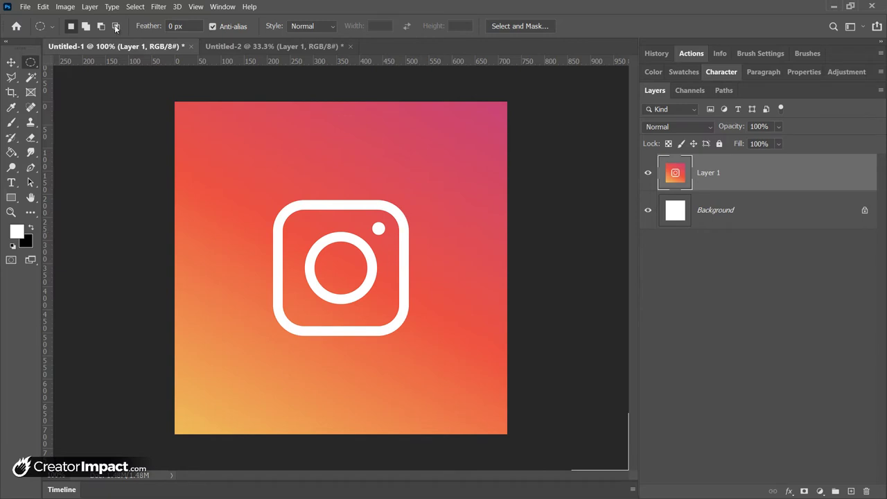
Try an elliptical selection around the icon, clear it, and check the tool presets
left_click(11, 62)
left_click(30, 62)
mouse_move(244, 166)
left_mouse_down()
mouse_move(415, 294)
mouse_move(311, 191)
mouse_move(323, 242)
mouse_move(264, 171)
mouse_move(233, 155)
left_mouse_up()
left_click(181, 112)
left_click(53, 27)
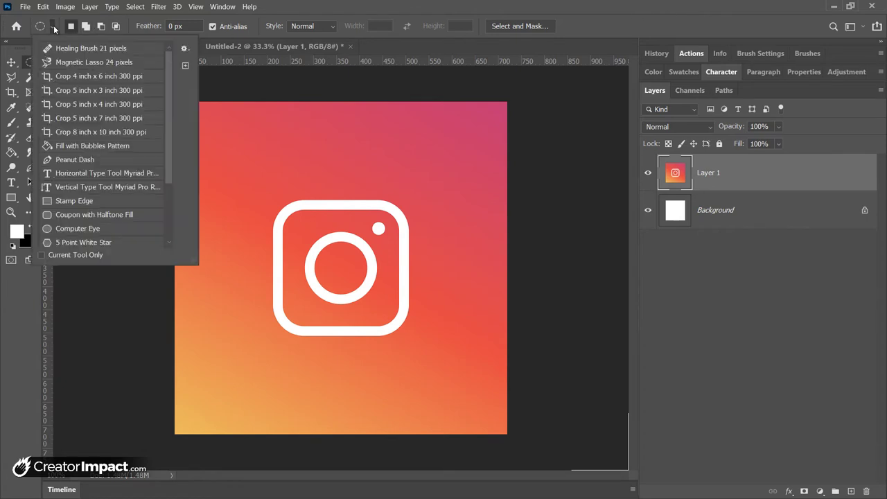
left_click(194, 32)
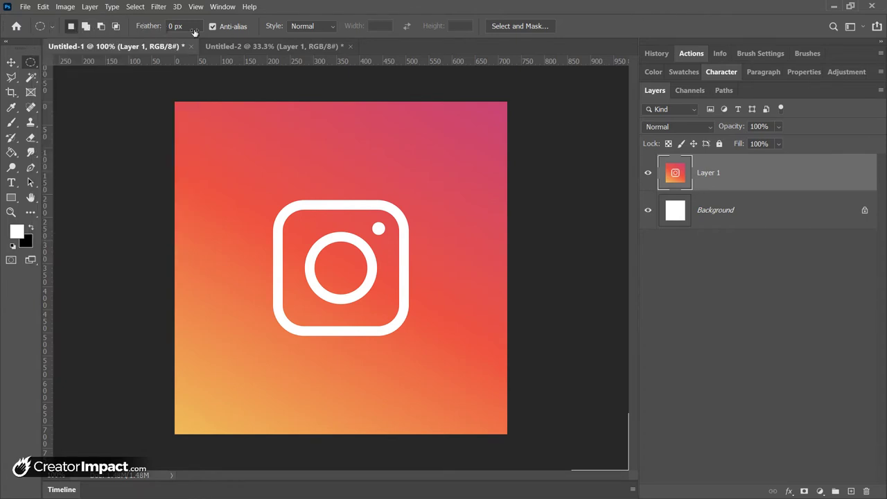
With Style set to Fixed Ratio 1:1, draw a circle around the icon, then restore Normal
left_click(308, 27)
left_click(308, 27)
left_click(308, 26)
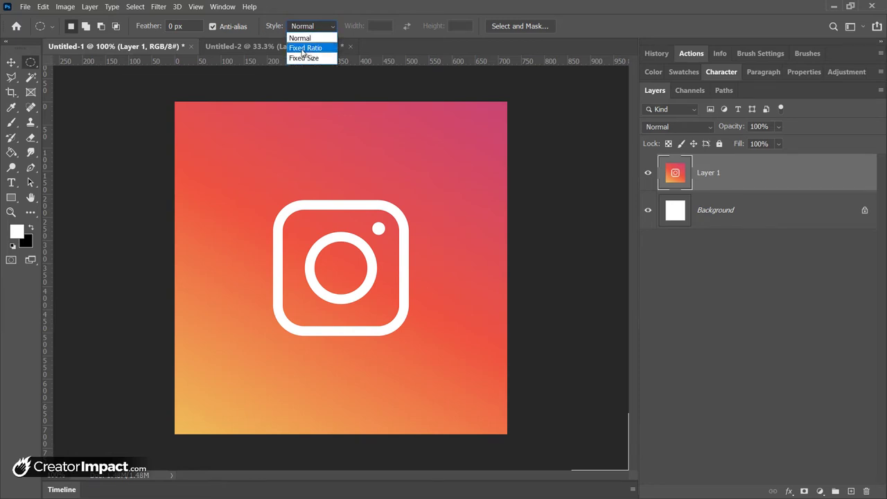
left_click(302, 51)
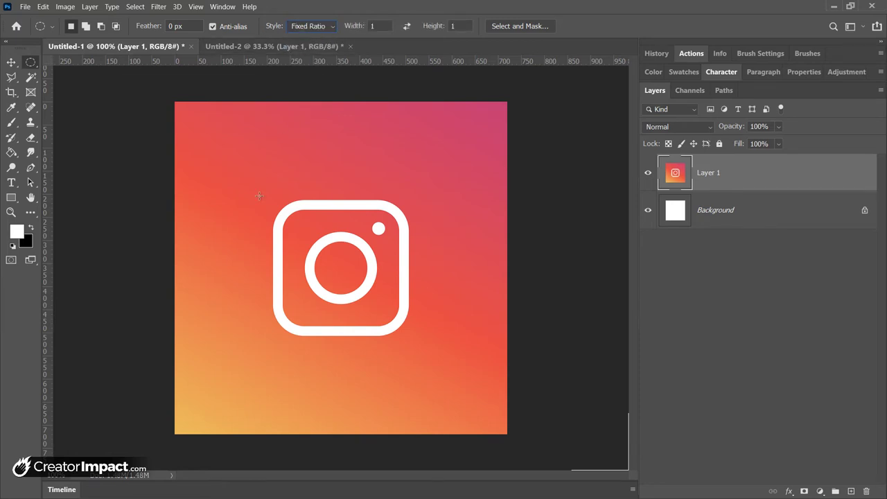
left_click_drag(234, 174, 431, 370)
left_click(324, 26)
left_click(319, 36)
Crop the Instagram image to the bounding square of a circle around the icon
left_click_drag(257, 155, 457, 424)
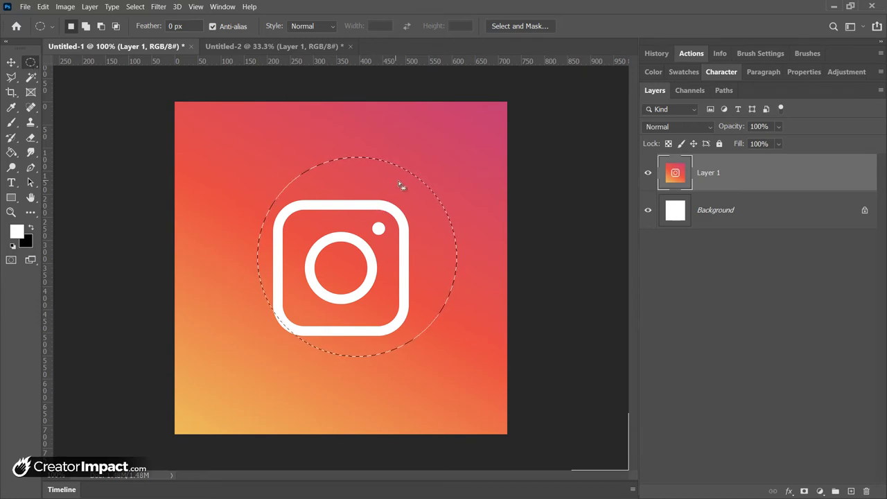
left_click_drag(400, 185, 386, 200)
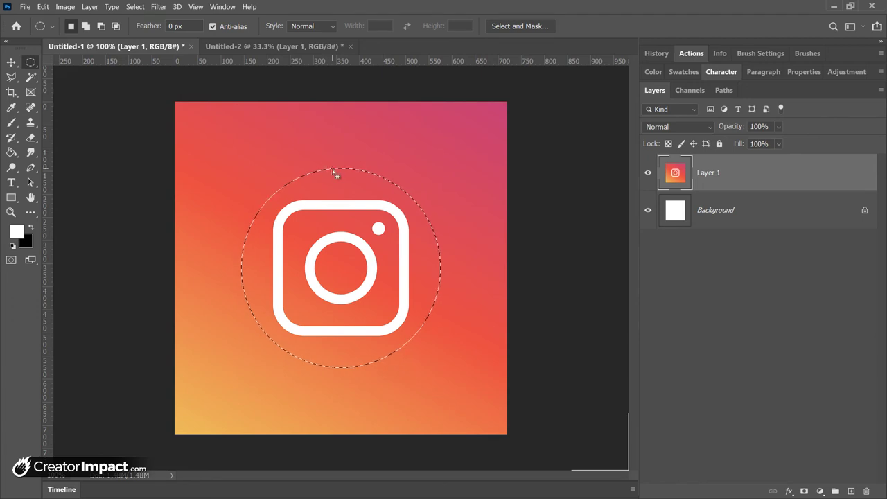
left_click(65, 6)
left_click(76, 123)
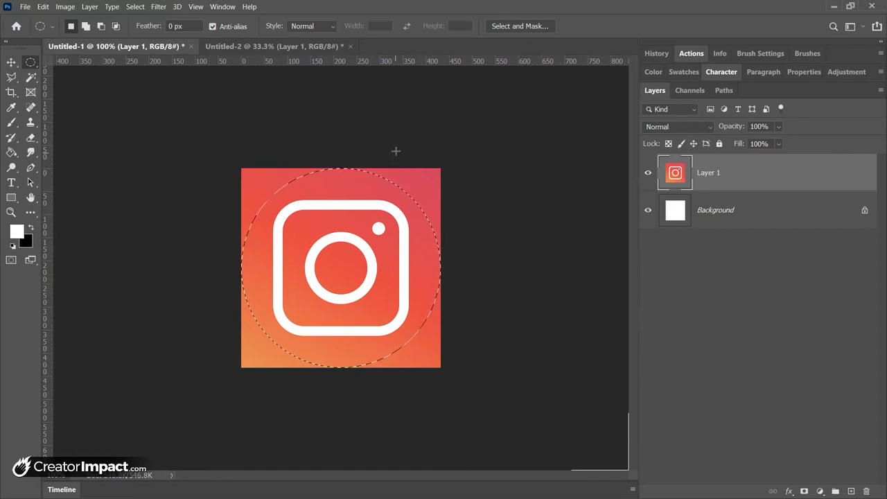
Reselect a circle covering the whole Instagram image, then go to the portrait document
left_click(396, 223)
left_click_drag(242, 168, 441, 367)
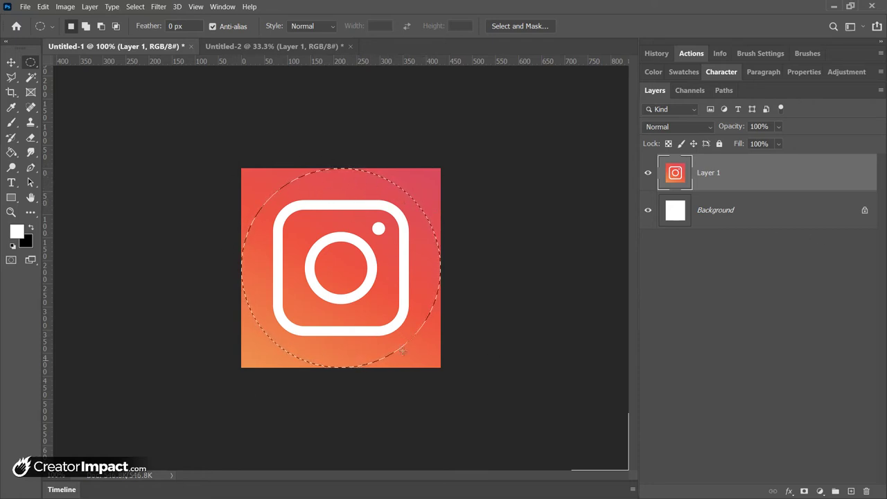
left_click(238, 47)
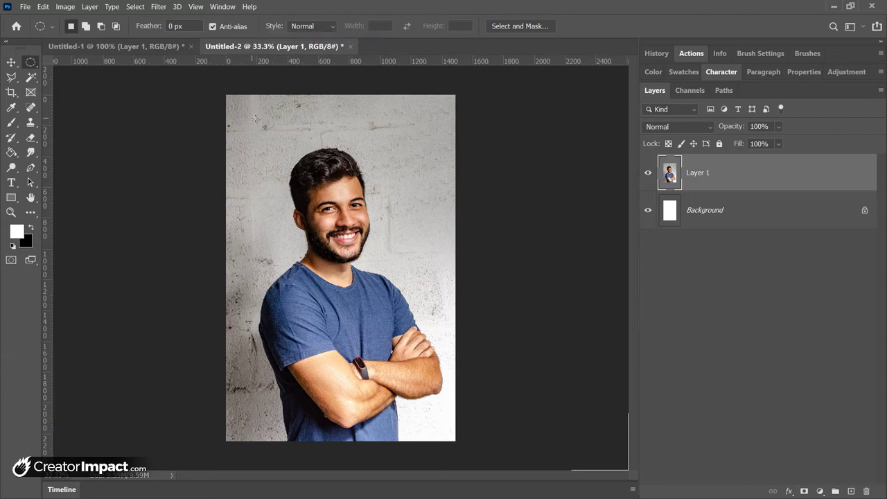
Crop the portrait to the square bounding a circle around the man's head
left_click_drag(255, 119, 445, 354)
left_click_drag(409, 192, 392, 200)
left_click(65, 6)
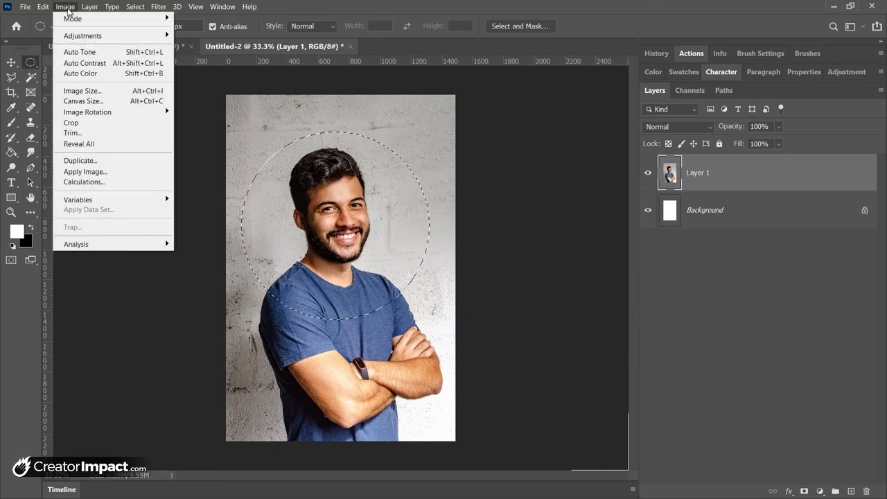
left_click(70, 123)
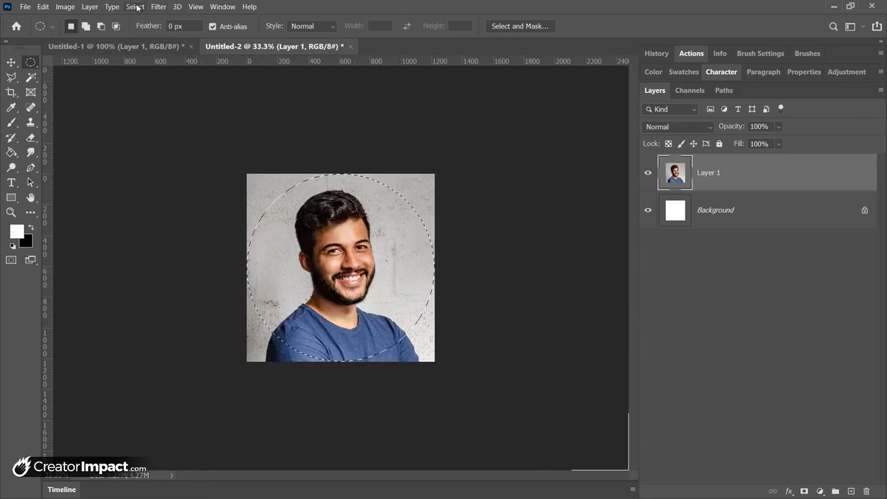
Fill the corners outside the circle with white on a new layer and deselect
left_click(851, 491)
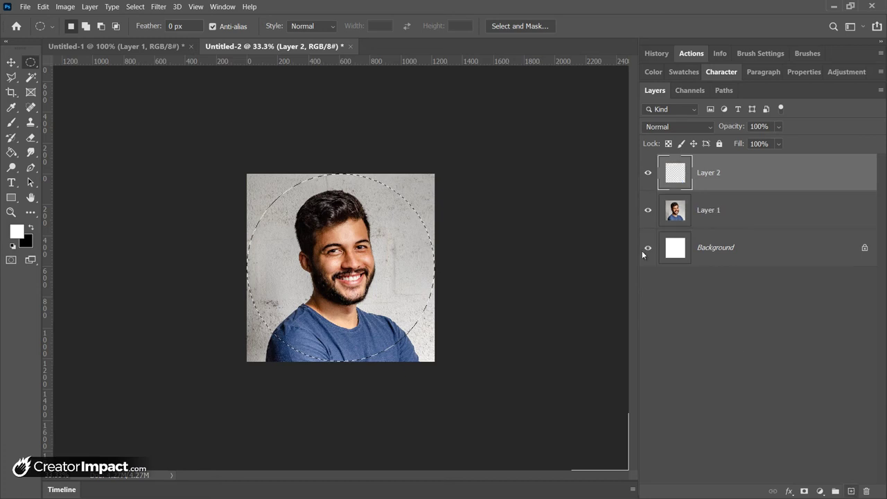
left_click(135, 7)
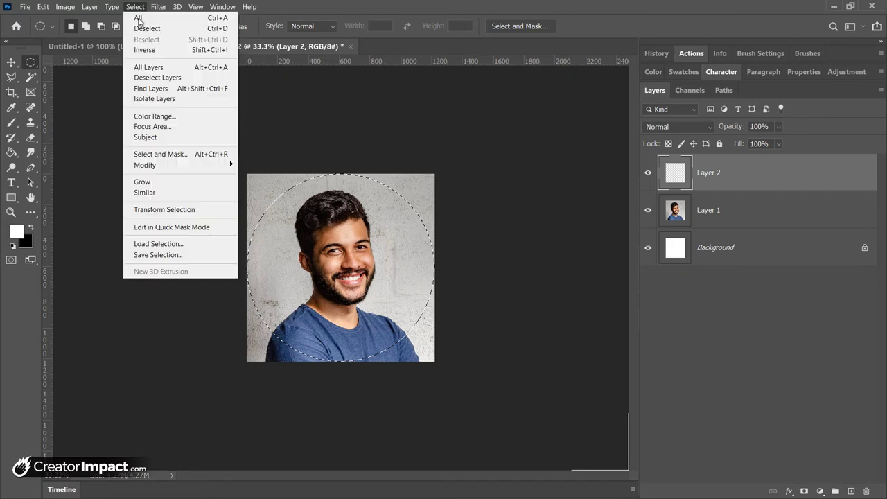
left_click(145, 50)
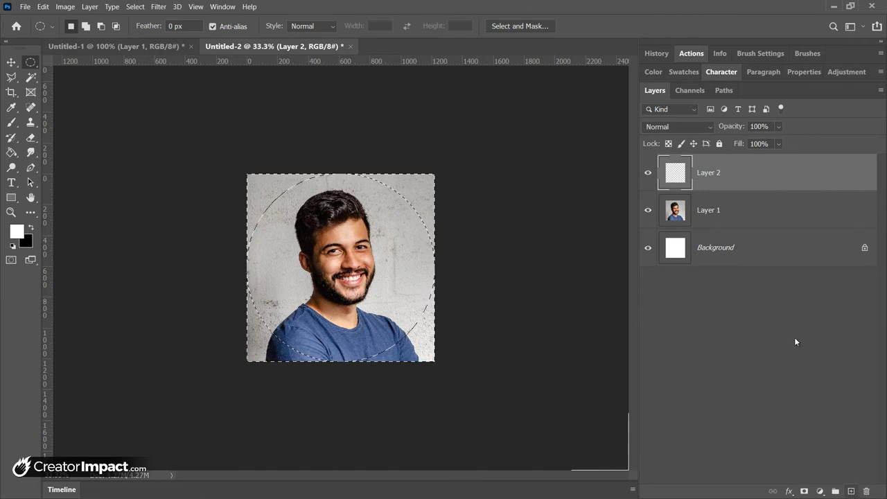
left_click(11, 152)
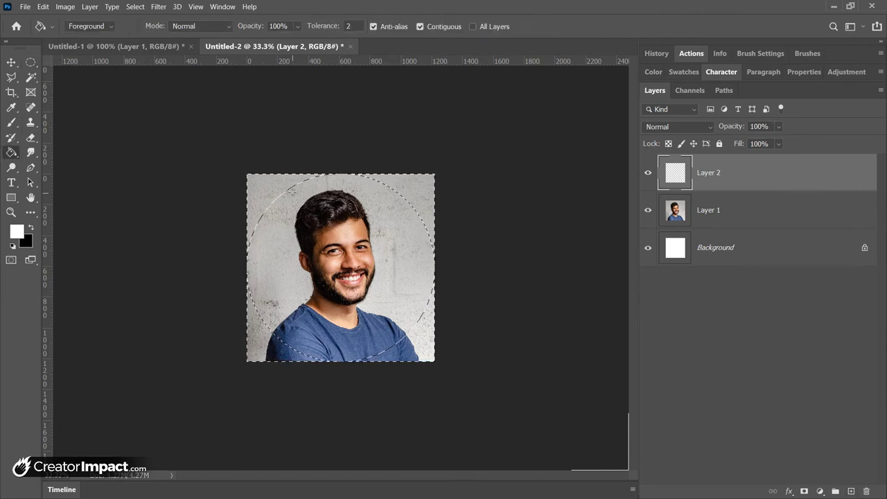
left_click(284, 186)
key("ctrl+d")
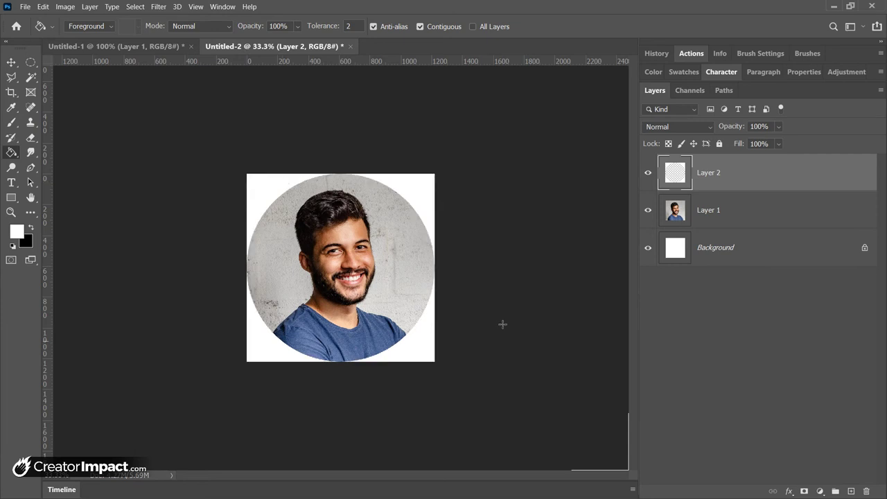
Add a white 'MY NAME IS BILL' text layer on his shirt
key("t")
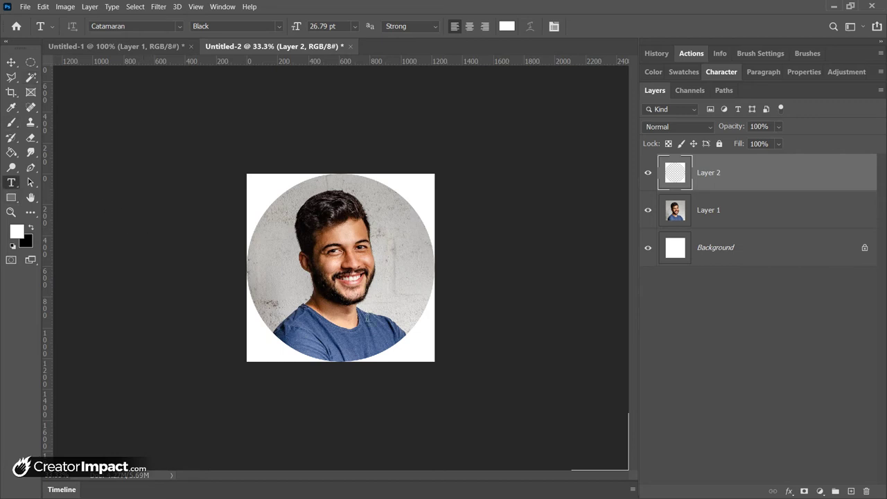
left_click(315, 325)
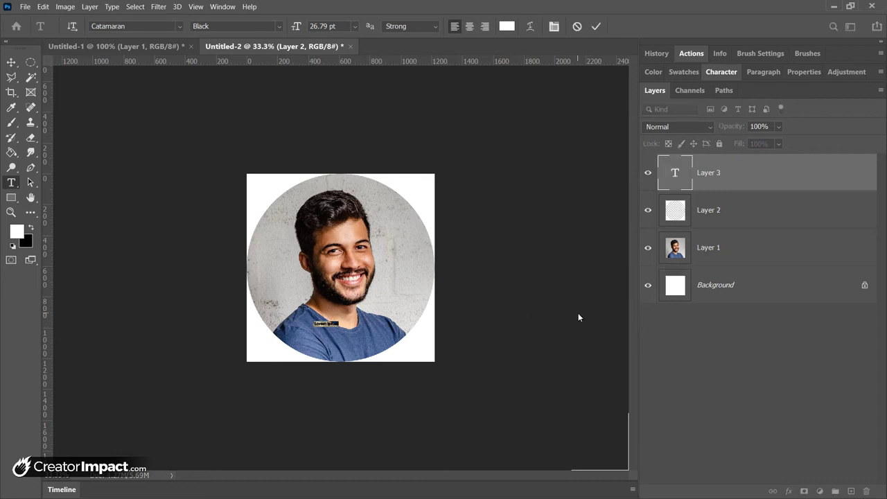
type("MY NAME IS BILL")
key("ctrl+Return")
Free Transform the caption to enlarge it and fit it across the shirt inside the circle
left_click(43, 7)
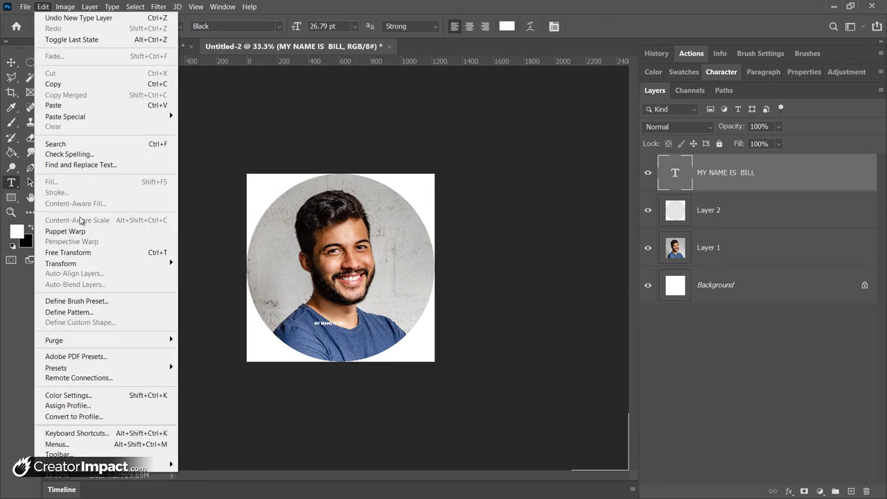
left_click(69, 252)
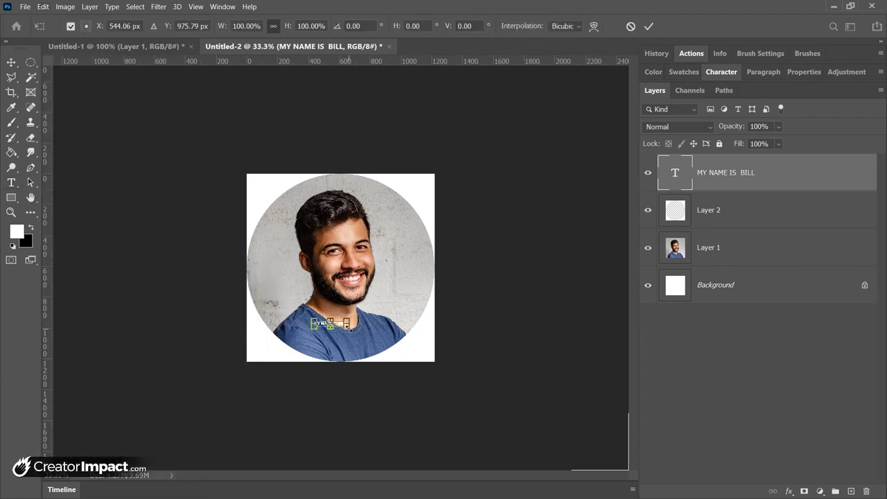
left_click_drag(346, 326, 397, 362)
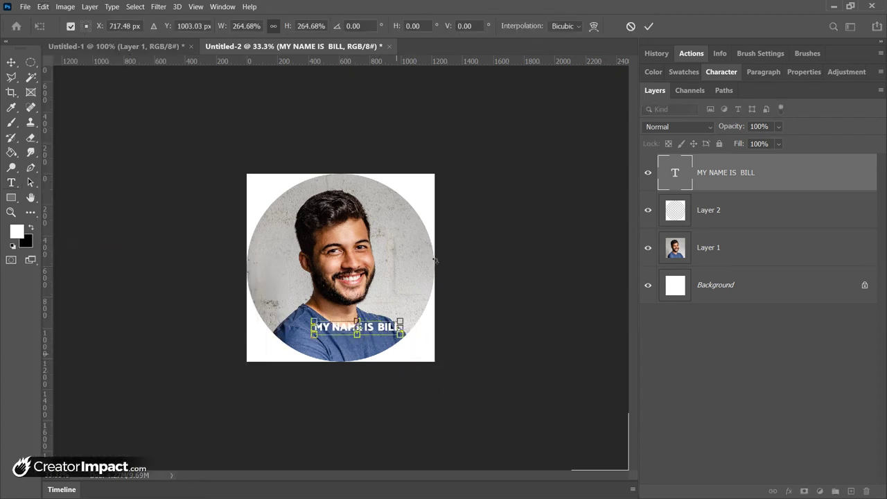
left_click(275, 30)
mouse_move(400, 335)
left_mouse_down()
mouse_move(395, 315)
mouse_move(404, 320)
left_mouse_up()
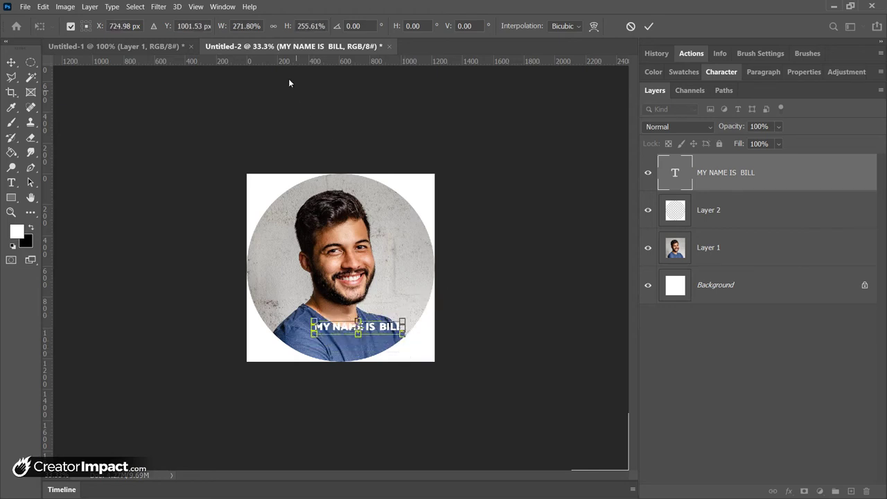
left_click(274, 29)
left_click_drag(313, 320, 271, 315)
left_click_drag(405, 313, 385, 337)
key("Return")
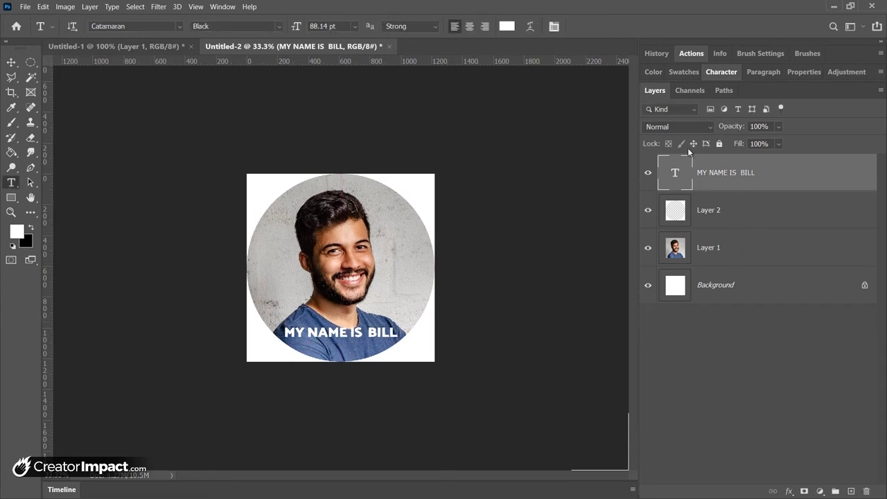
Add a new layer above Layer 1 and select a rectangular band across the caption
left_click(735, 256)
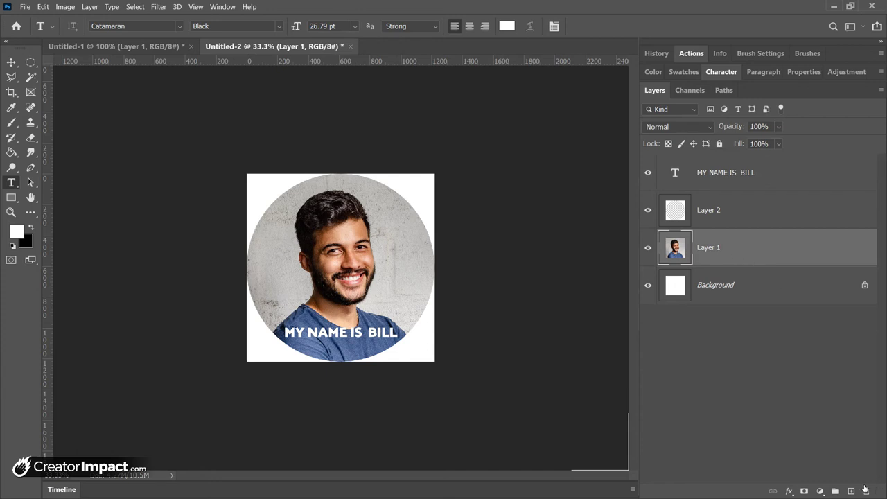
left_click(852, 491)
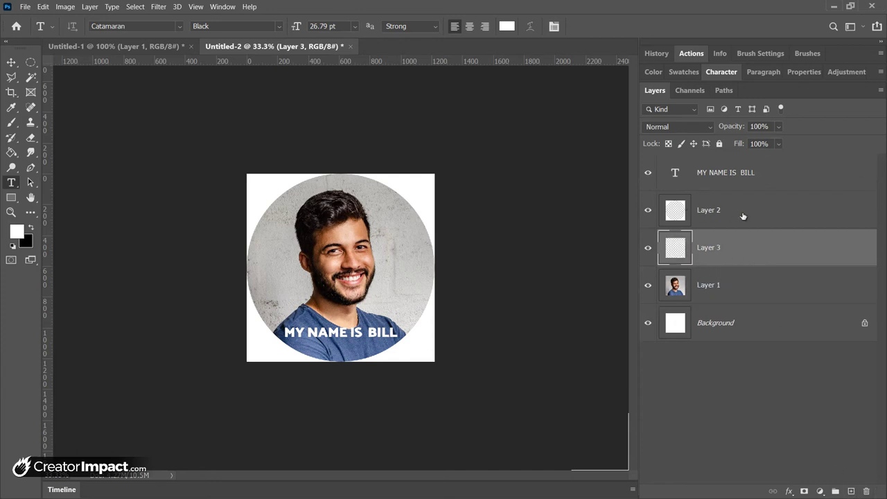
left_click(32, 61)
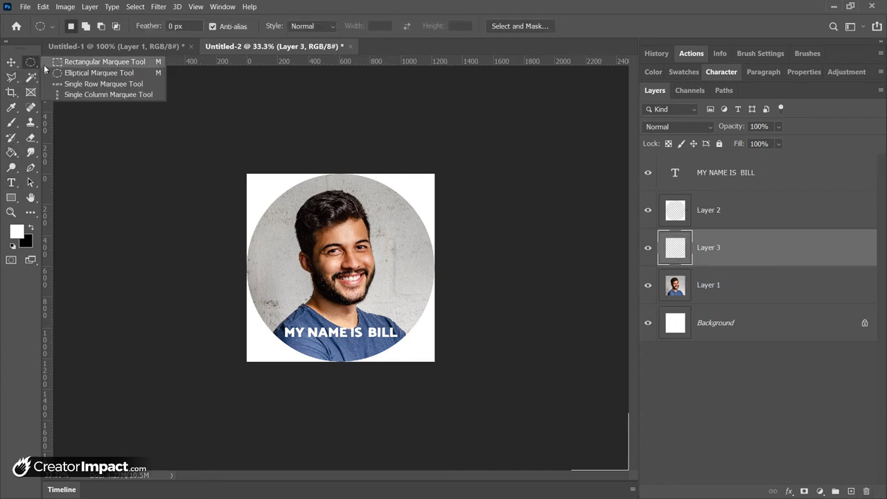
left_click(104, 62)
left_click_drag(244, 317, 442, 344)
Fill the band with black, deselect, and nudge it down slightly
left_click(30, 227)
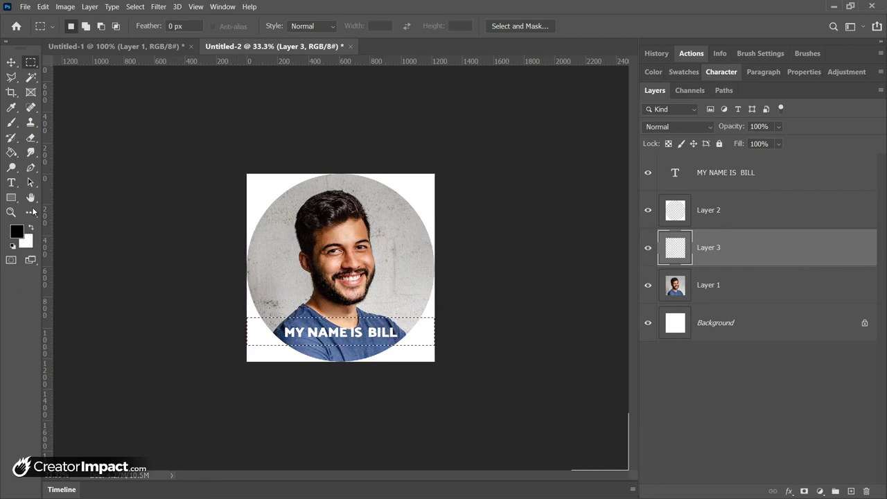
left_click(11, 151)
left_click(348, 342)
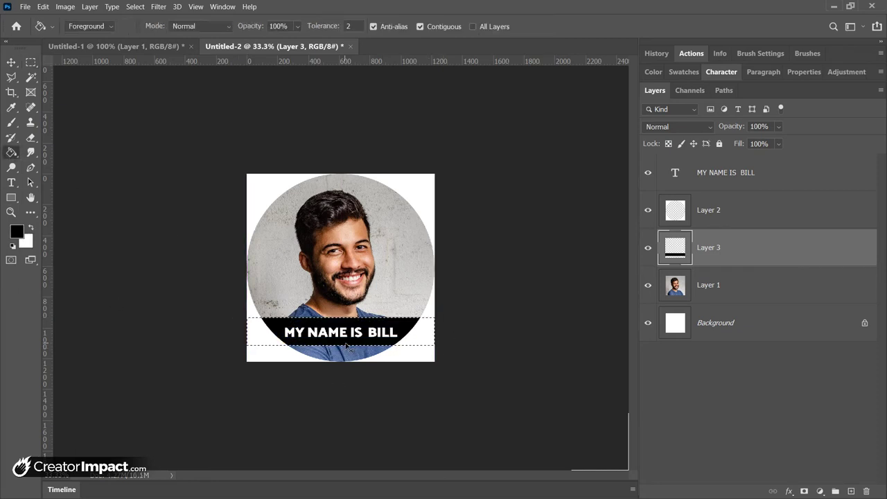
key("ctrl+d")
key("ctrl+Down")
key("ctrl+Down")
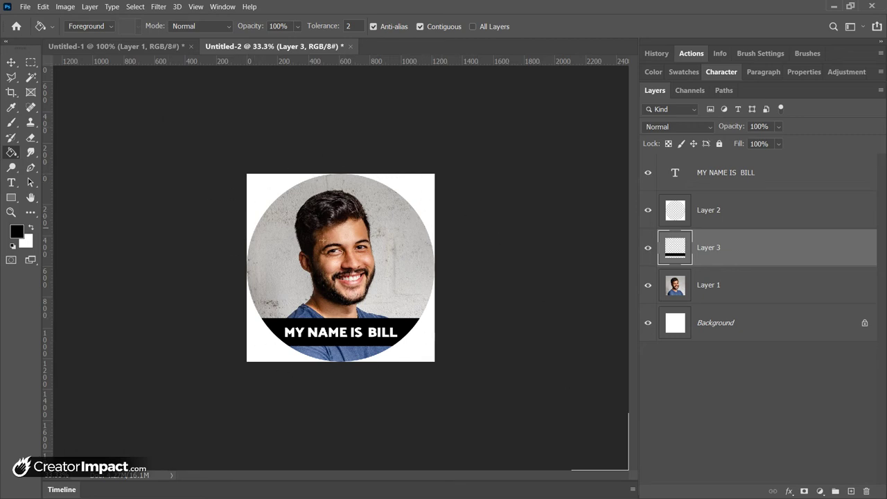
left_click(717, 210)
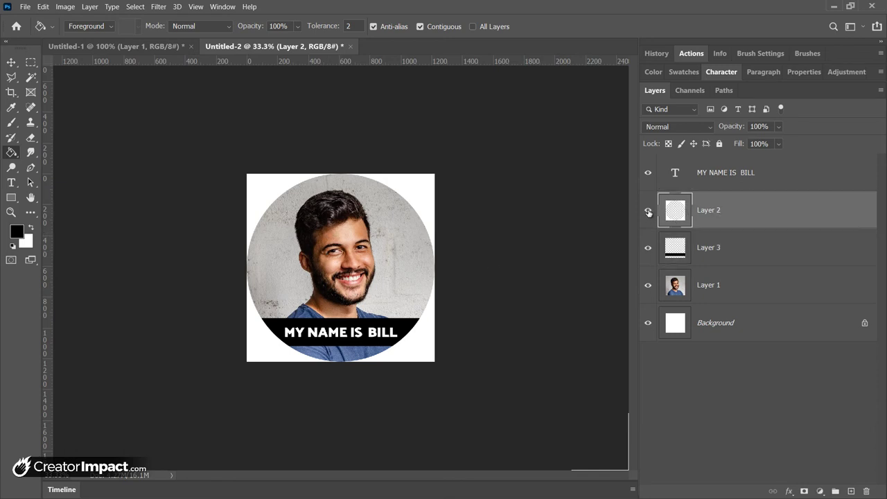
left_click(649, 213)
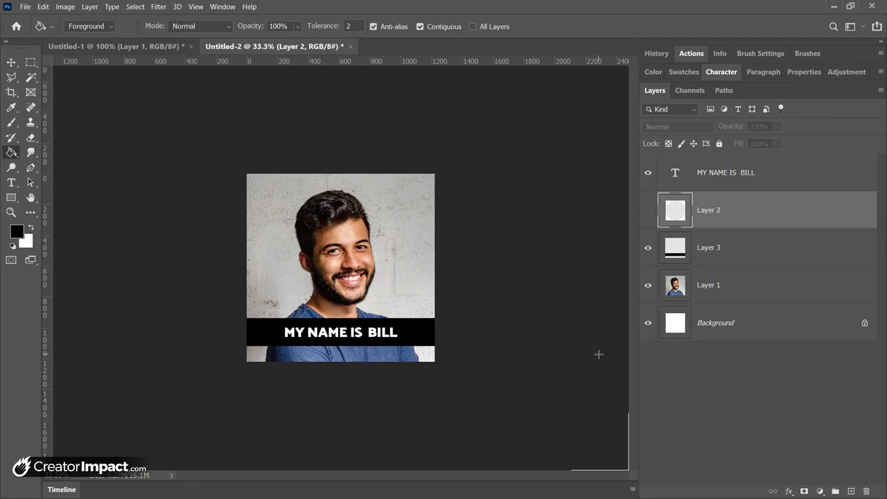
left_click(24, 7)
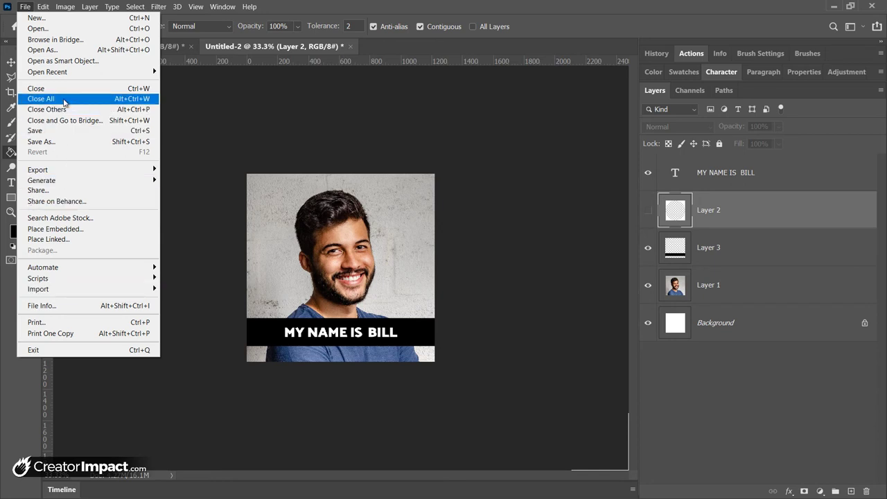
mouse_move(74, 170)
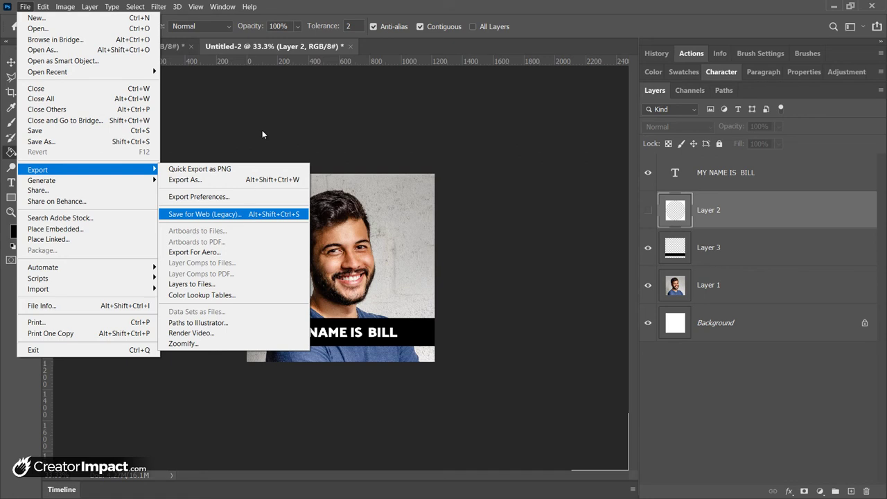
key("Escape")
key("Escape")
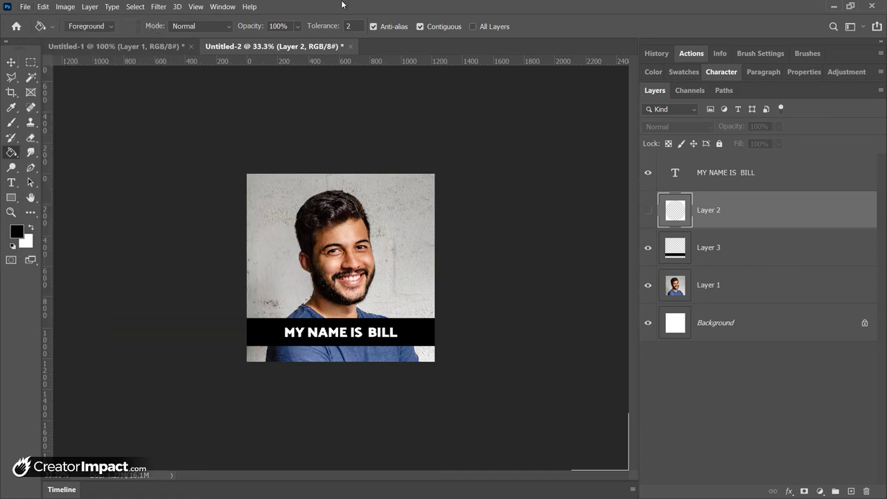
Check the portrait's 1221 px Image Size without changing it, then go to the File menu
left_click(65, 6)
left_click(88, 91)
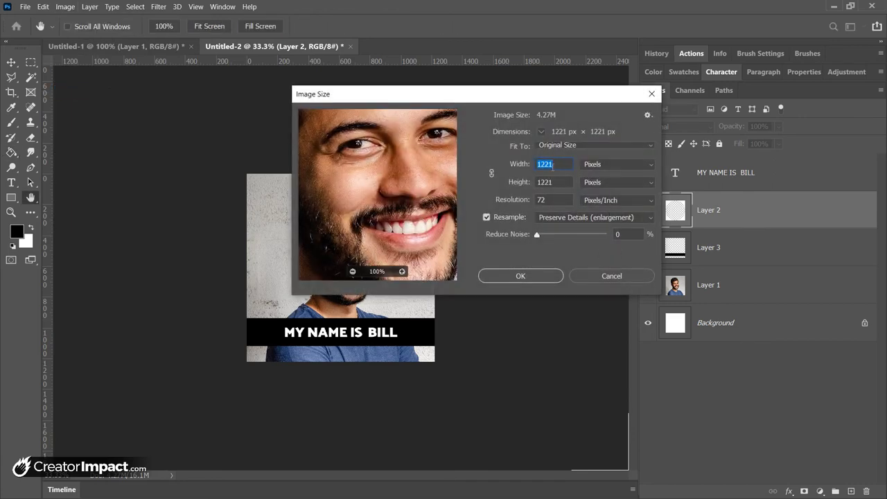
left_click(608, 274)
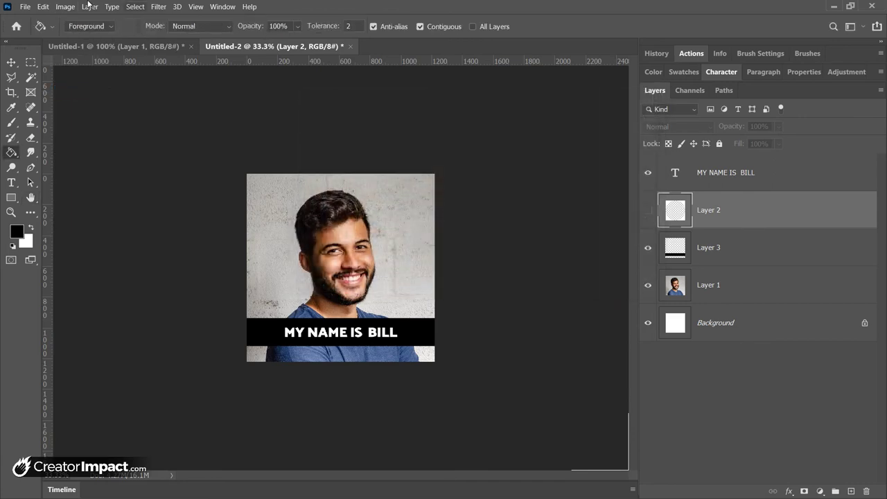
left_click(25, 6)
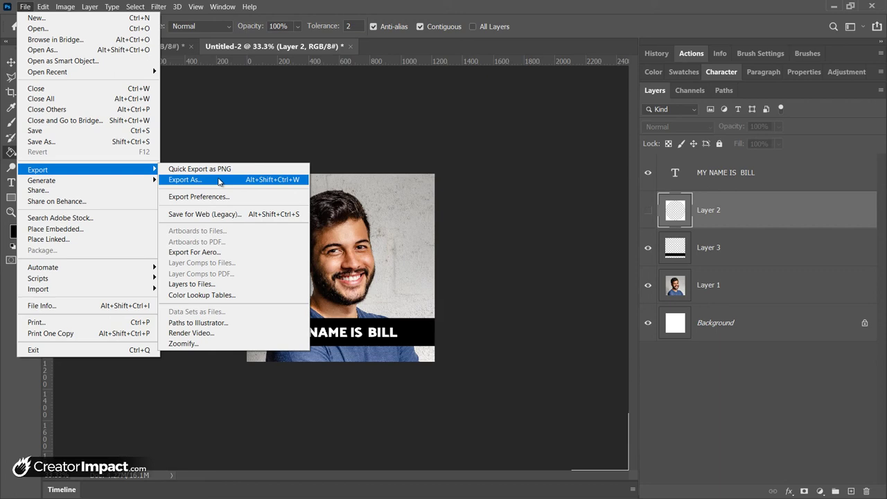
In Save for Web (Legacy), set a 400 × 400 px JPEG at quality 60 and click Done
left_click(207, 214)
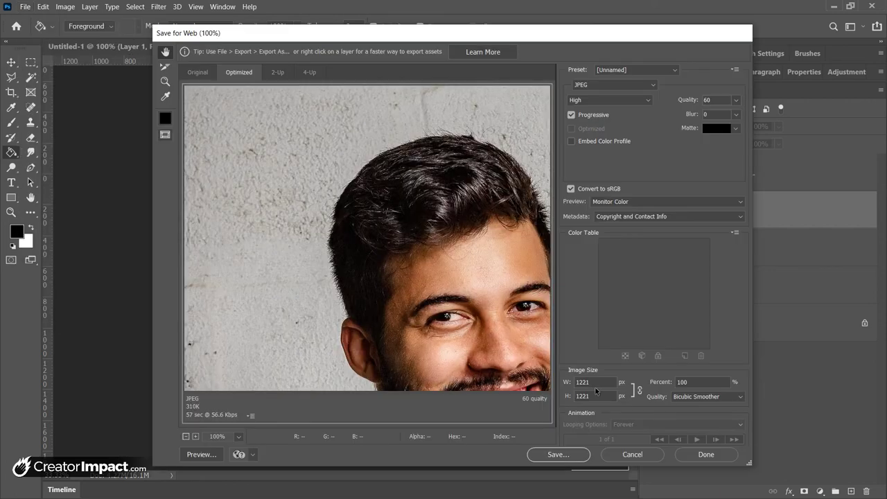
double_click(596, 382)
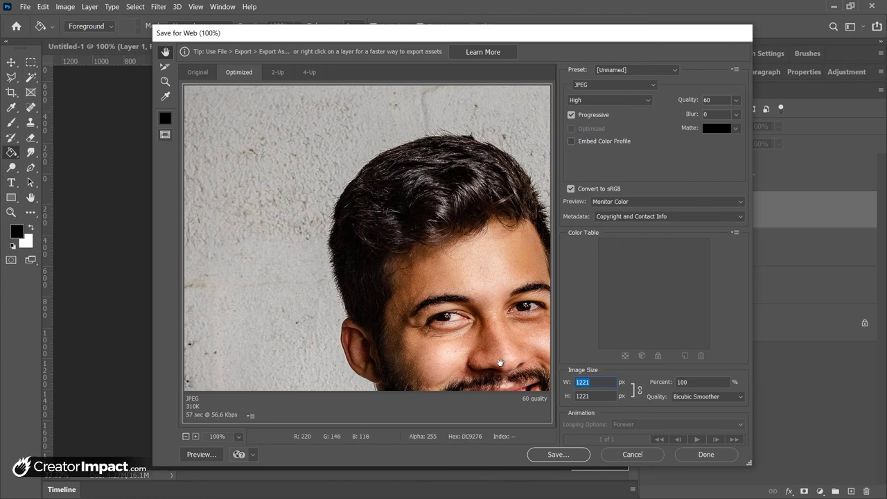
type("1080")
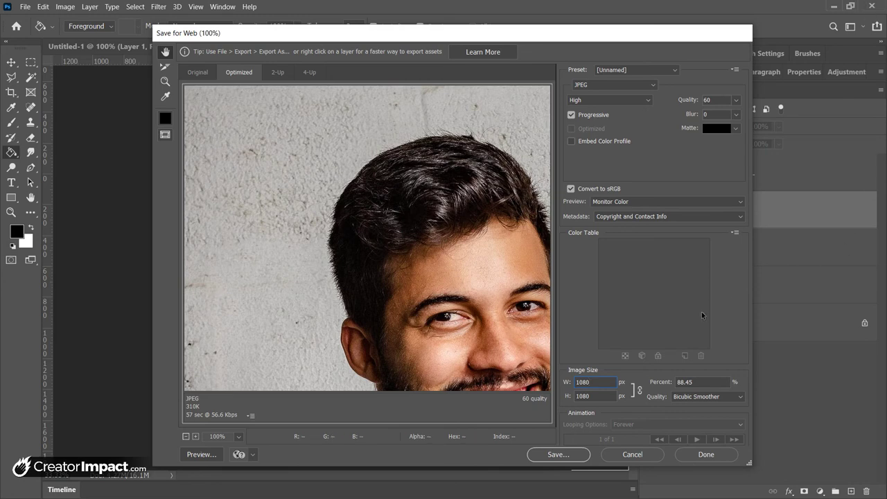
left_click(591, 396)
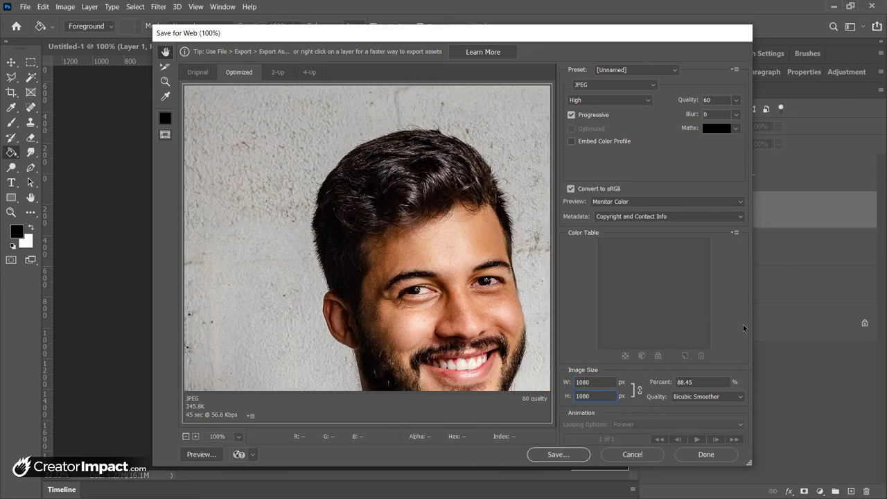
double_click(585, 381)
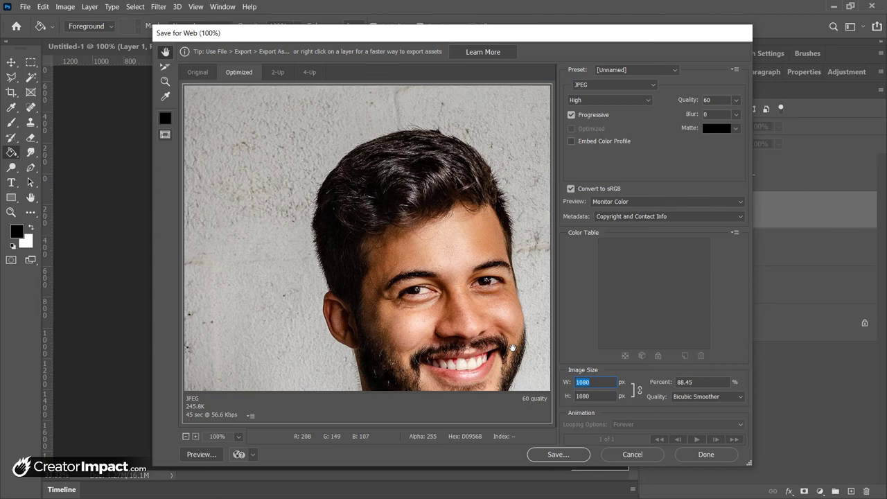
type("400")
key("Tab")
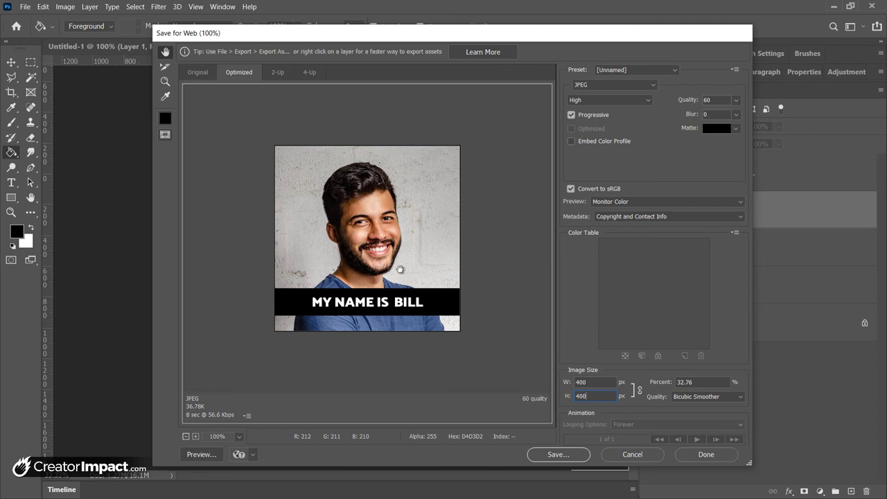
left_click(704, 456)
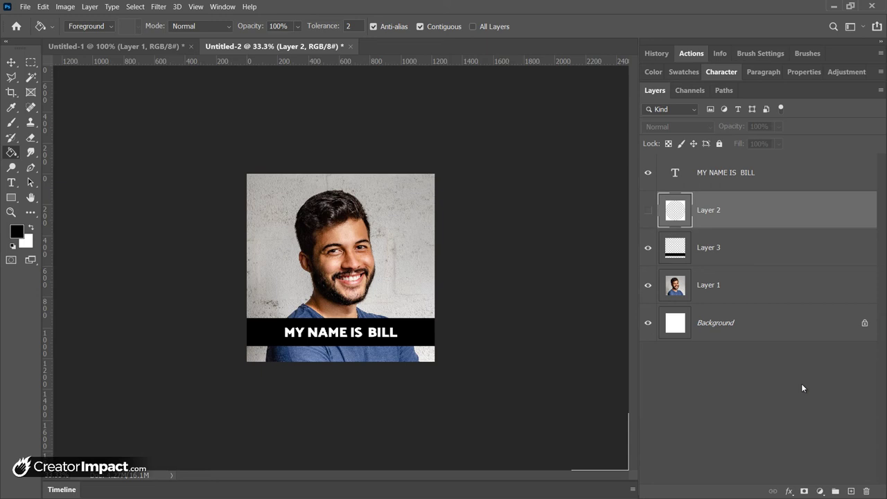
On the Untitled-1 Instagram document, deselect and draw a large elliptical-marquee circle around the icon
left_click(62, 46)
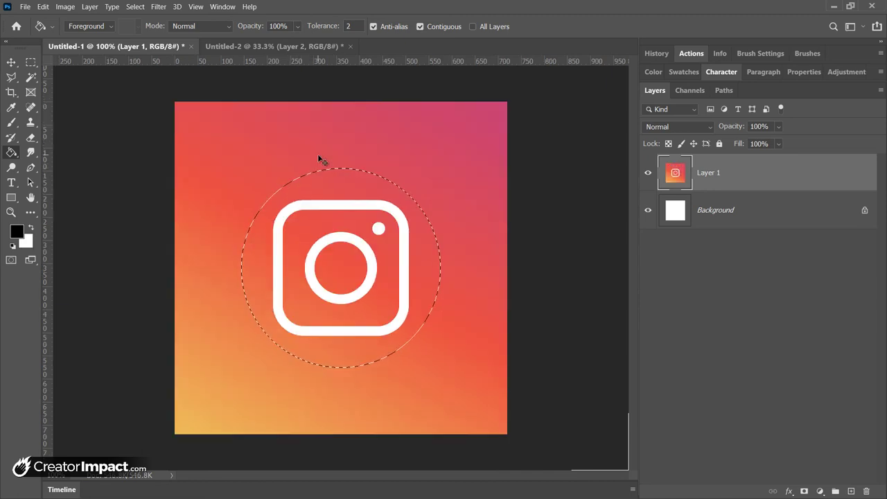
key("ctrl+d")
left_click(31, 63)
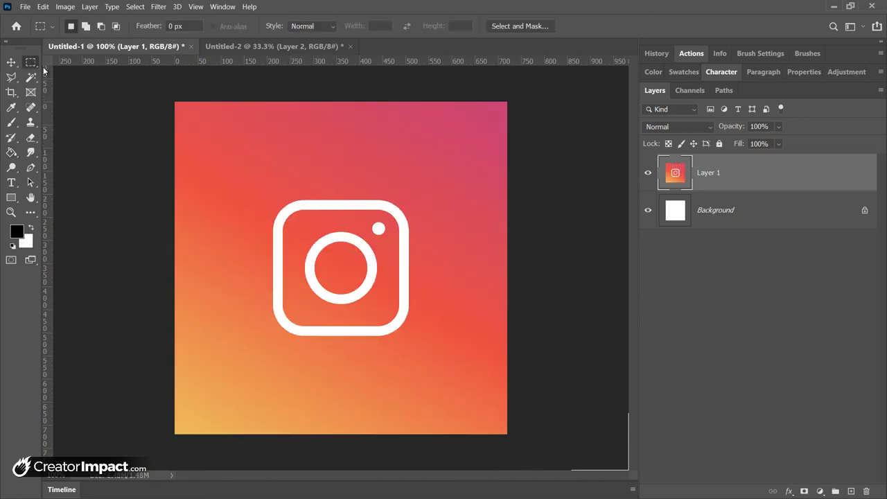
right_click(31, 62)
left_click(76, 72)
mouse_move(230, 153)
left_mouse_down()
mouse_move(352, 274)
mouse_move(498, 457)
mouse_move(457, 379)
left_mouse_up()
left_click_drag(296, 198, 299, 199)
Turn the circular selection into a Quick Mask
left_click(64, 6)
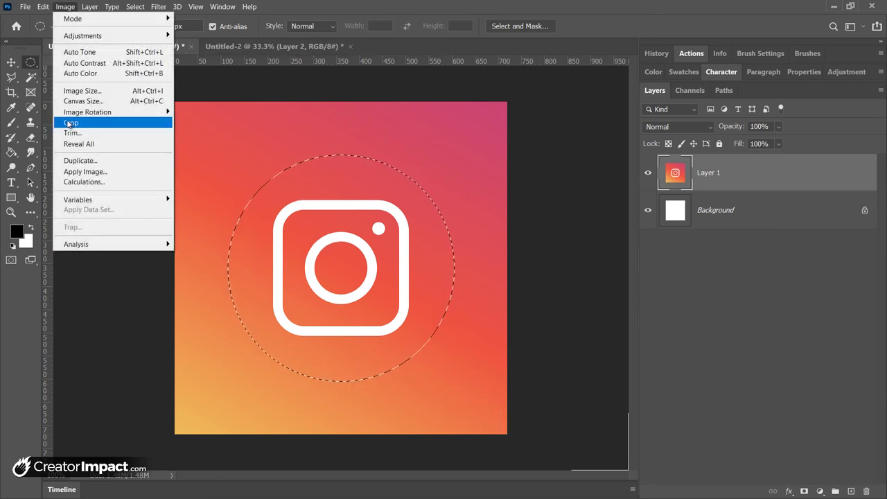
left_click(474, 3)
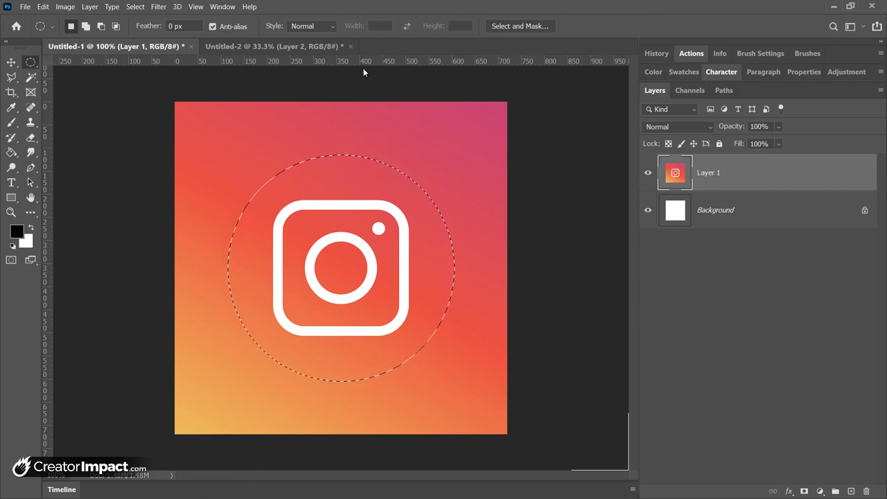
left_click(11, 261)
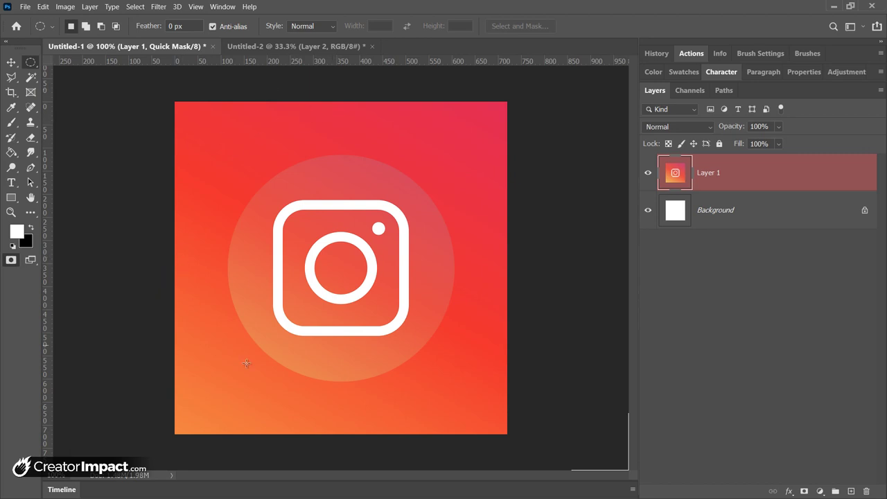
Free Transform the Quick Mask circle down to about 76% and centre it at 360, 360 px
left_click(43, 6)
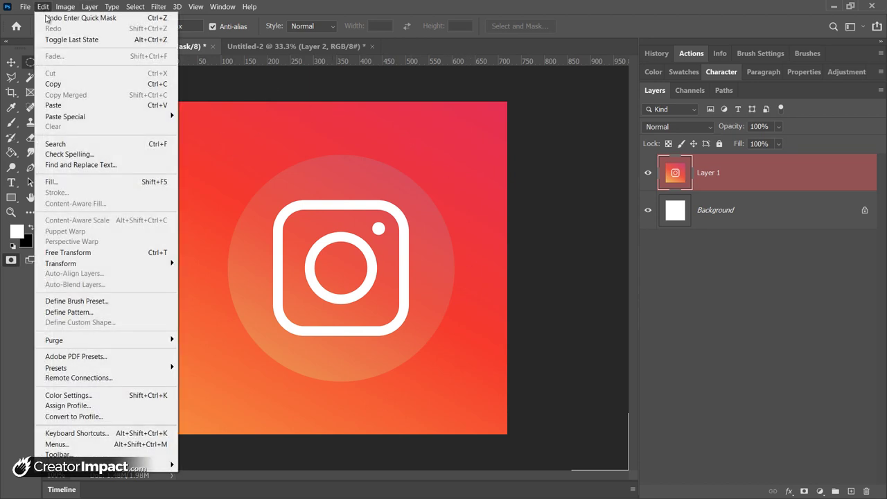
left_click(79, 252)
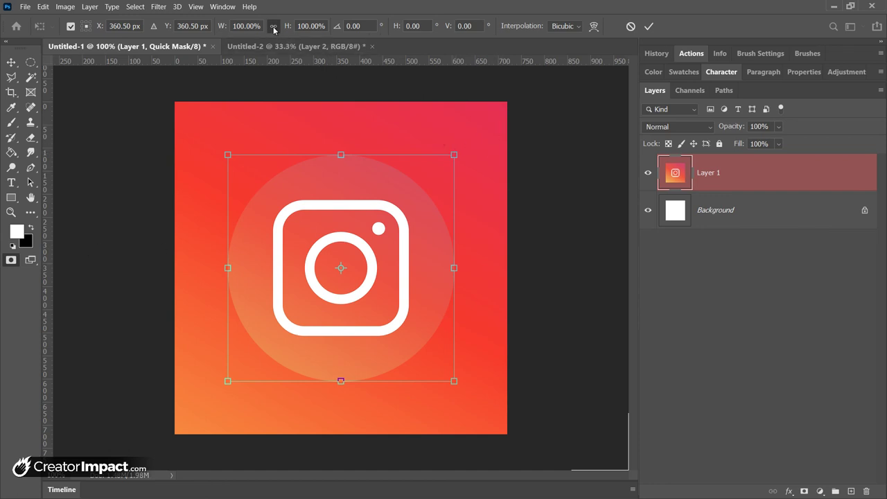
left_click_drag(454, 155, 425, 178)
left_click_drag(343, 245, 364, 234)
mouse_move(431, 178)
left_mouse_down()
mouse_move(510, 119)
mouse_move(436, 192)
mouse_move(430, 187)
mouse_move(439, 193)
left_mouse_up()
key("Return")
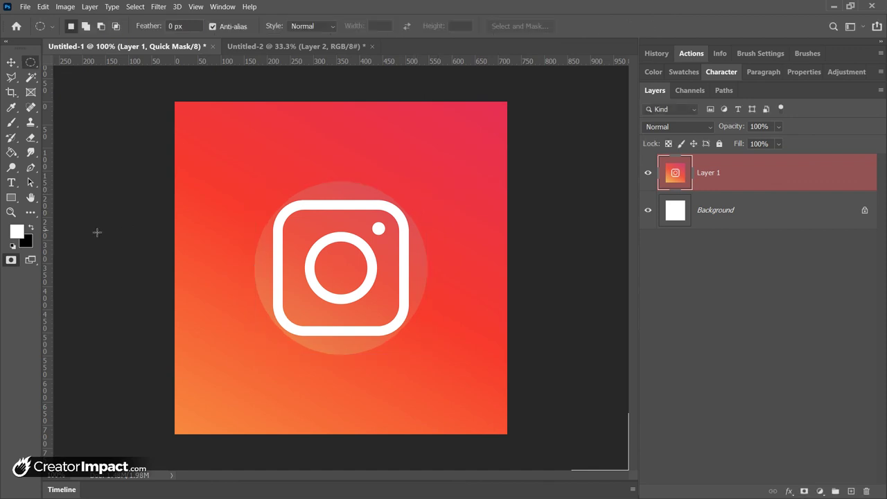
Exit Quick Mask, crop the canvas to the circle's square bounds, and deselect
left_click(11, 260)
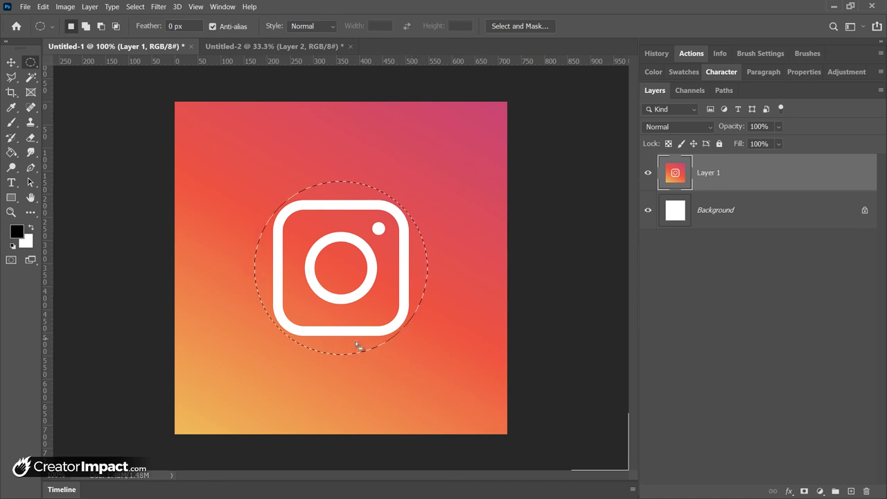
left_click(65, 6)
left_click(76, 122)
key("ctrl+d")
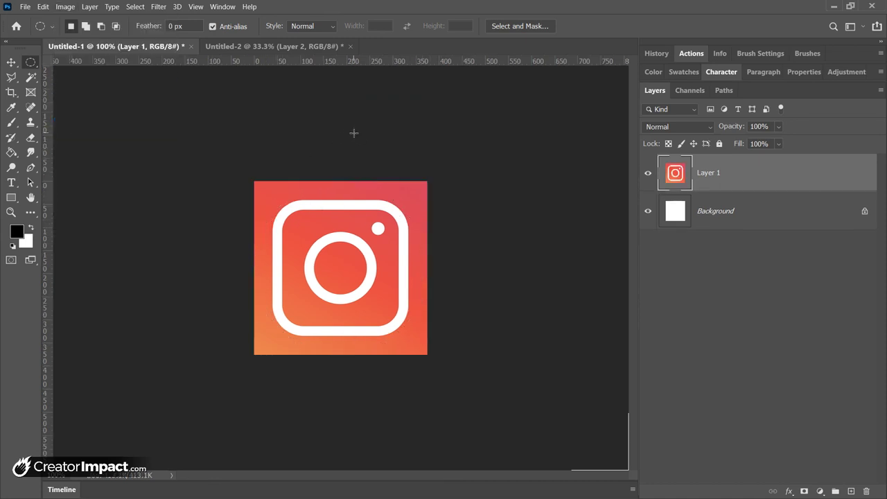